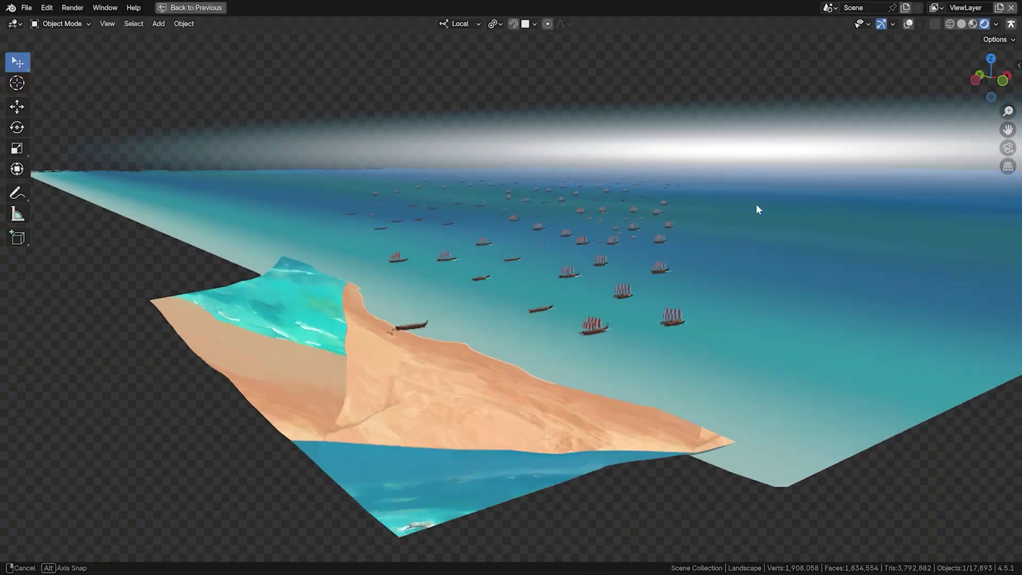
- Play through the intro clips: orbit the fleet and trireme, scrub frames, ink the helmet's nose guard
{"action": "middle_click_drag", "start_coordinate": [757, 207], "coordinate": [756, 208]}
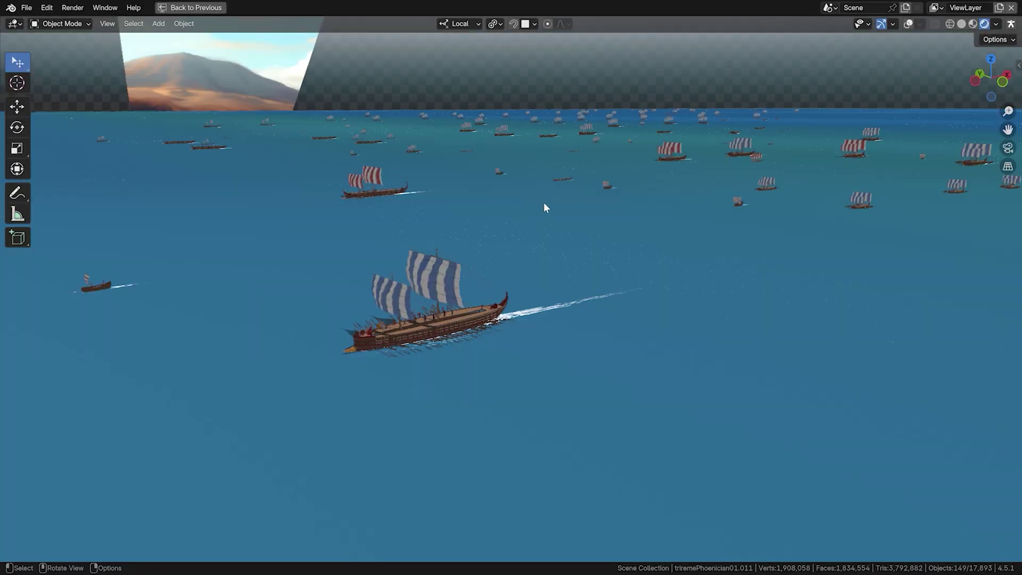
{"action": "middle_click_drag", "start_coordinate": [544, 202], "coordinate": [589, 205]}
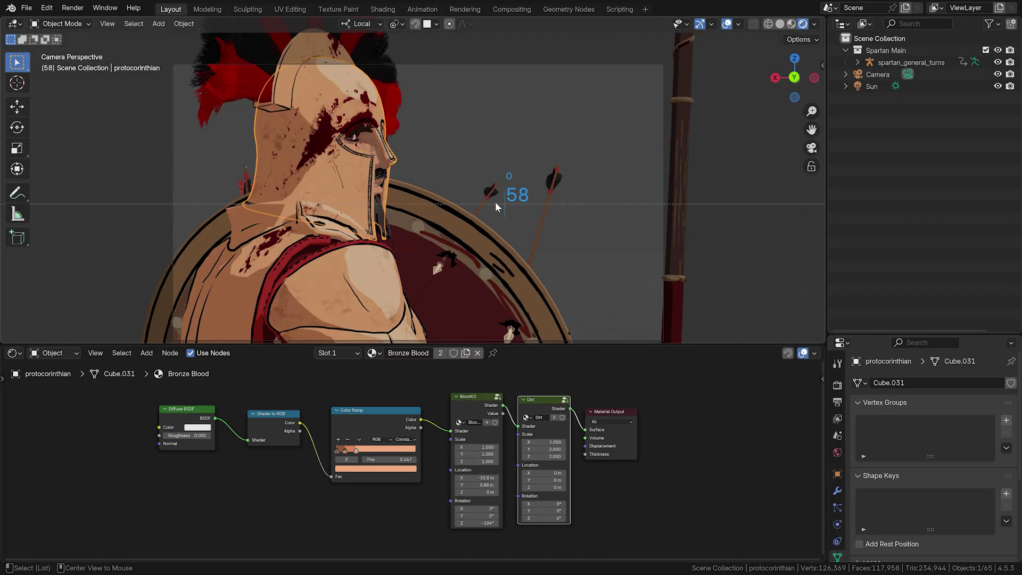
{"action": "mouse_move", "coordinate": [495, 202]}
{"action": "left_mouse_down"}
{"action": "mouse_move", "coordinate": [316, 242]}
{"action": "mouse_move", "coordinate": [308, 259]}
{"action": "mouse_move", "coordinate": [509, 252]}
{"action": "left_mouse_up"}
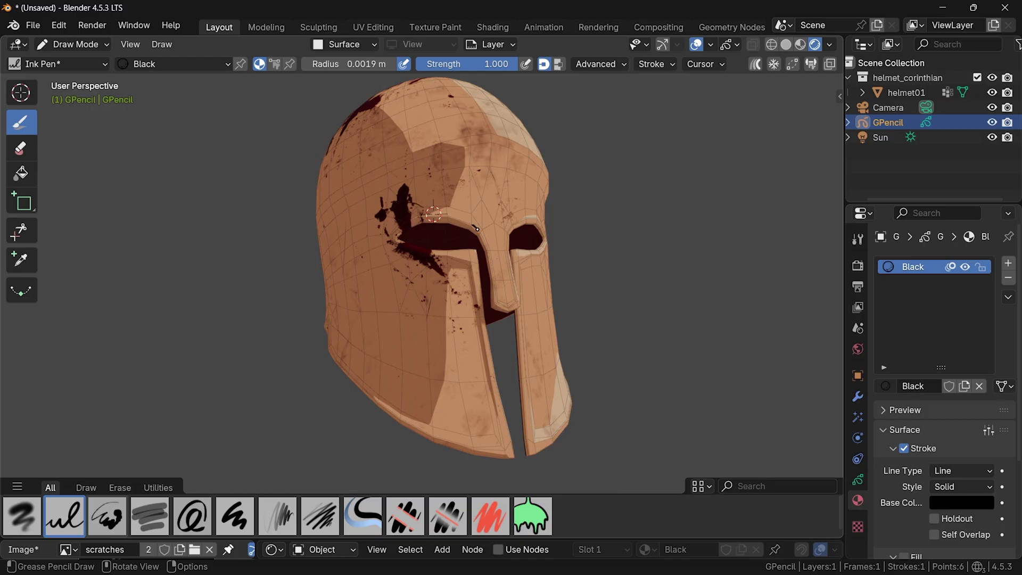
{"action": "left_click_drag", "start_coordinate": [477, 229], "coordinate": [503, 306]}
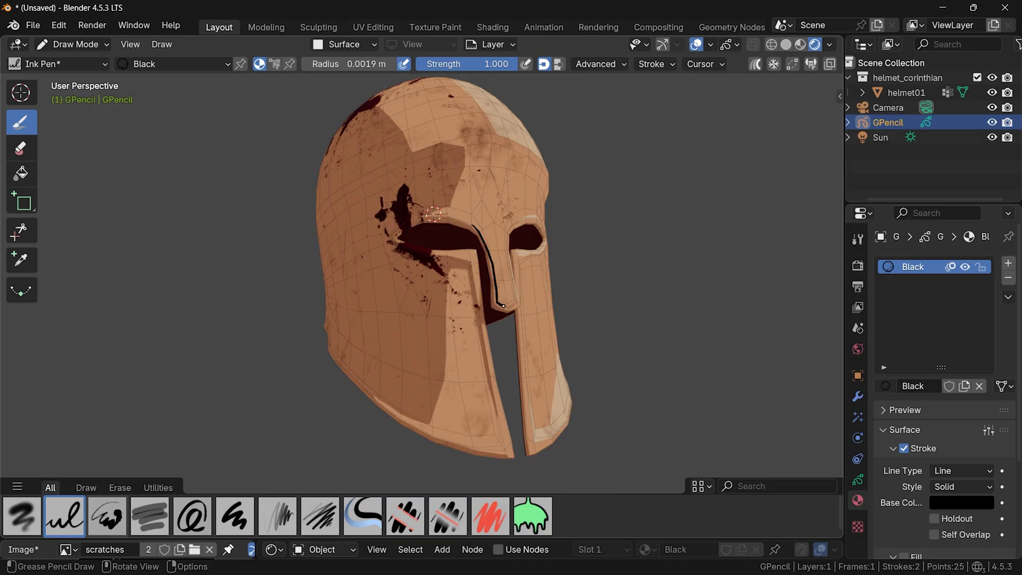
{"action": "left_click_drag", "start_coordinate": [469, 257], "coordinate": [480, 330]}
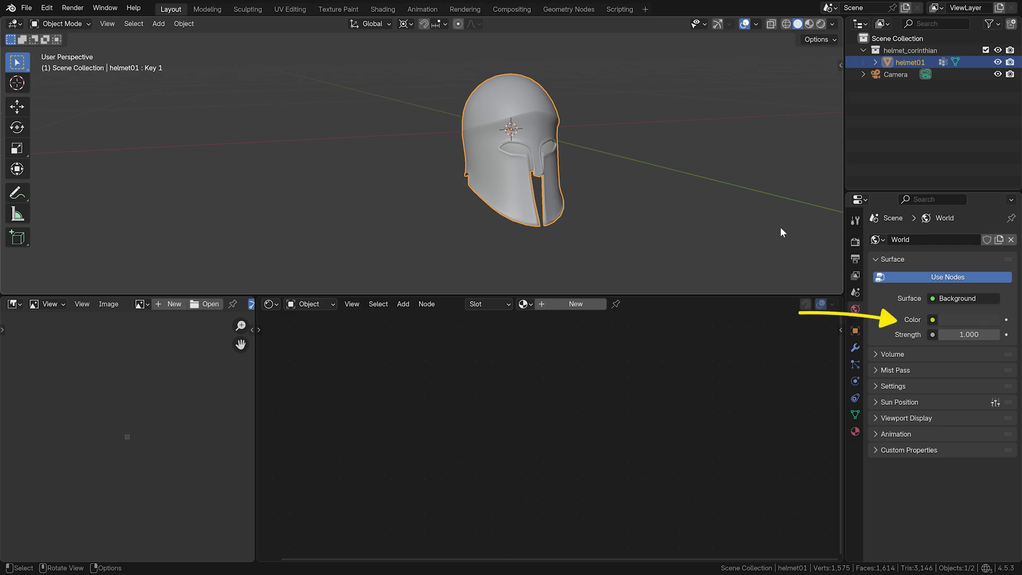
- Switch the viewport to Rendered shading and add a Sun light
{"action": "left_click", "coordinate": [821, 24]}
{"action": "middle_click_drag", "start_coordinate": [640, 149], "coordinate": [619, 153]}
{"action": "key", "text": "shift+a"}
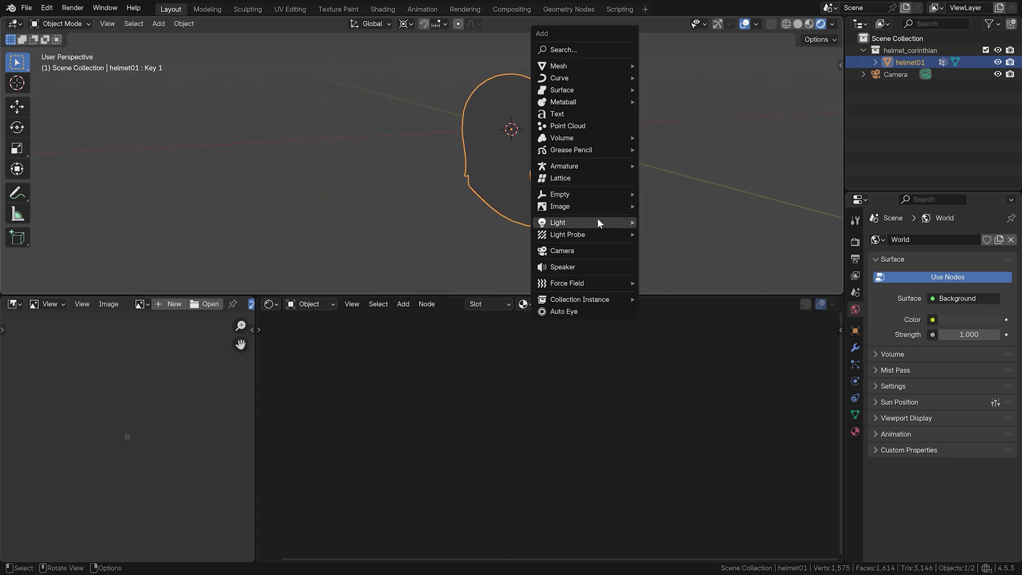
{"action": "mouse_move", "coordinate": [598, 218]}
{"action": "left_click", "coordinate": [695, 232]}
- Rotate the sun and place it above and right of the helmet, then reselect the helmet
{"action": "key", "text": "r"}
{"action": "left_click", "coordinate": [600, 216]}
{"action": "key", "text": "g"}
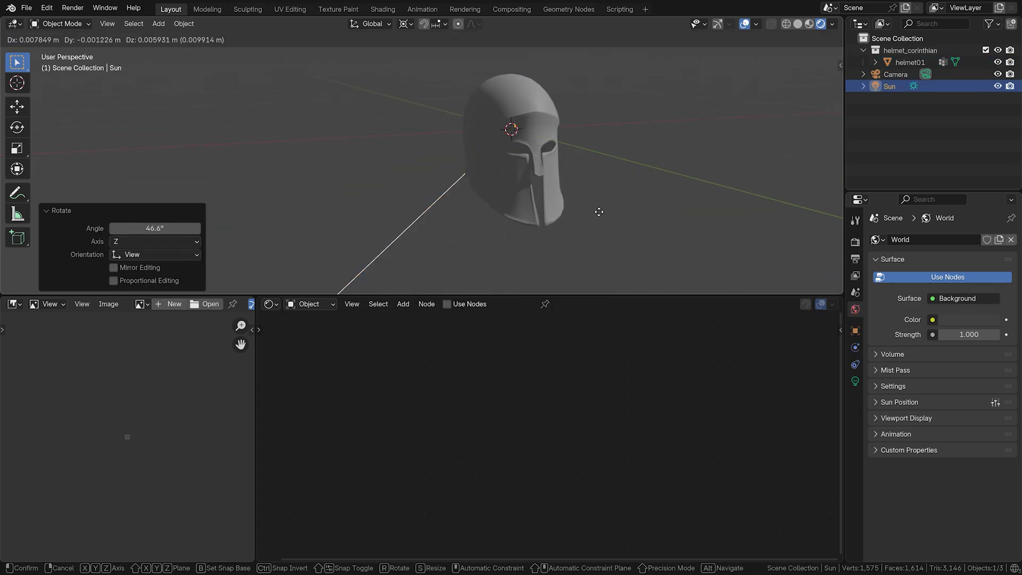
{"action": "left_click", "coordinate": [735, 169]}
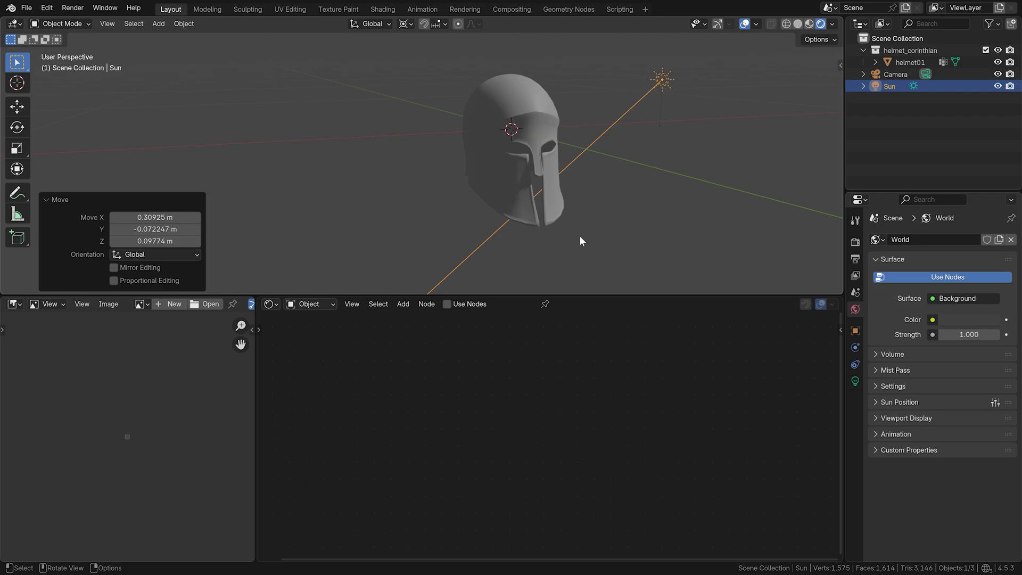
{"action": "left_click", "coordinate": [497, 110]}
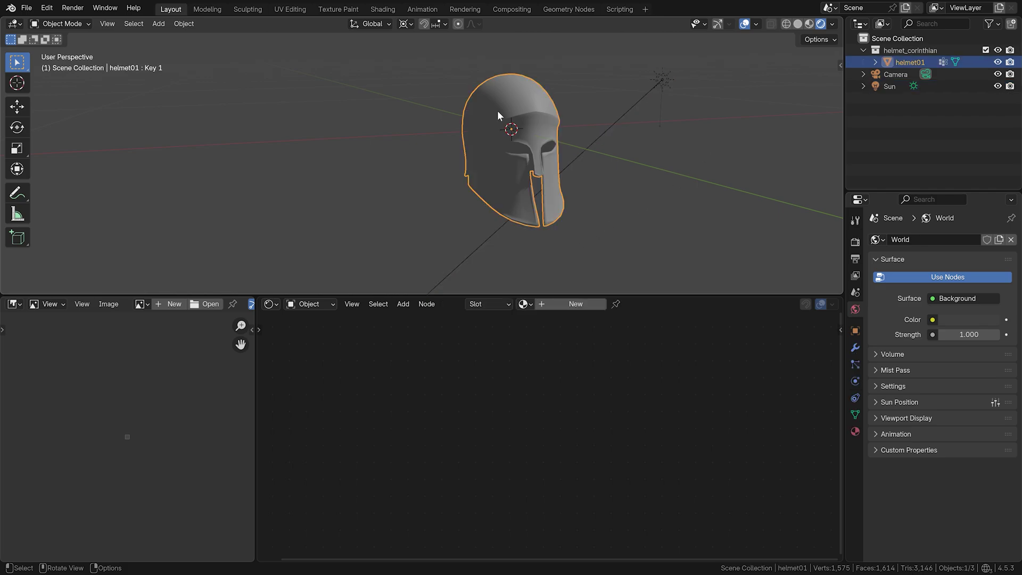
- Create a new material for the helmet and add a Shader to RGB node
{"action": "left_click", "coordinate": [579, 308]}
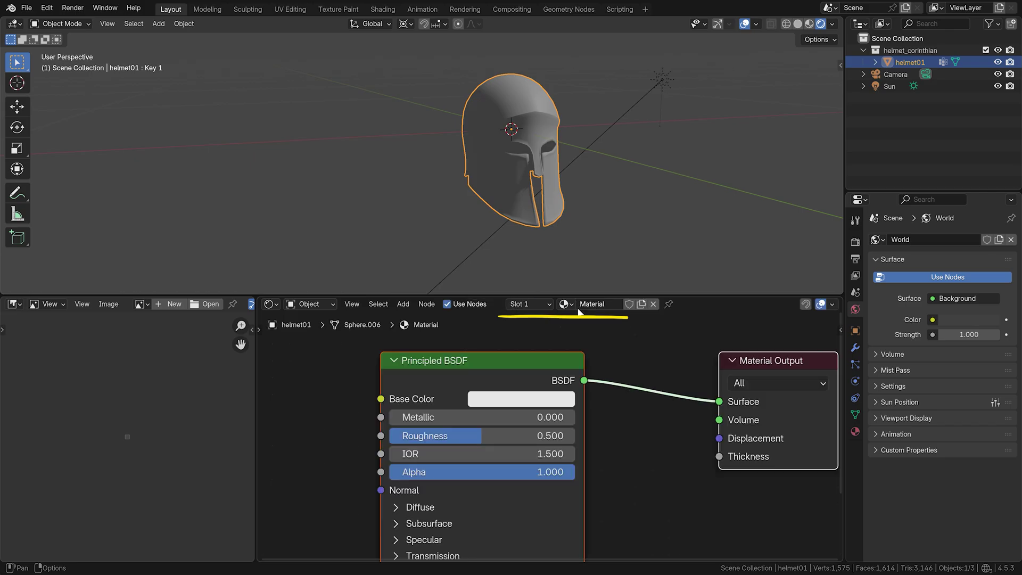
{"action": "scroll", "coordinate": [538, 367], "scroll_direction": "down", "scroll_amount": 4}
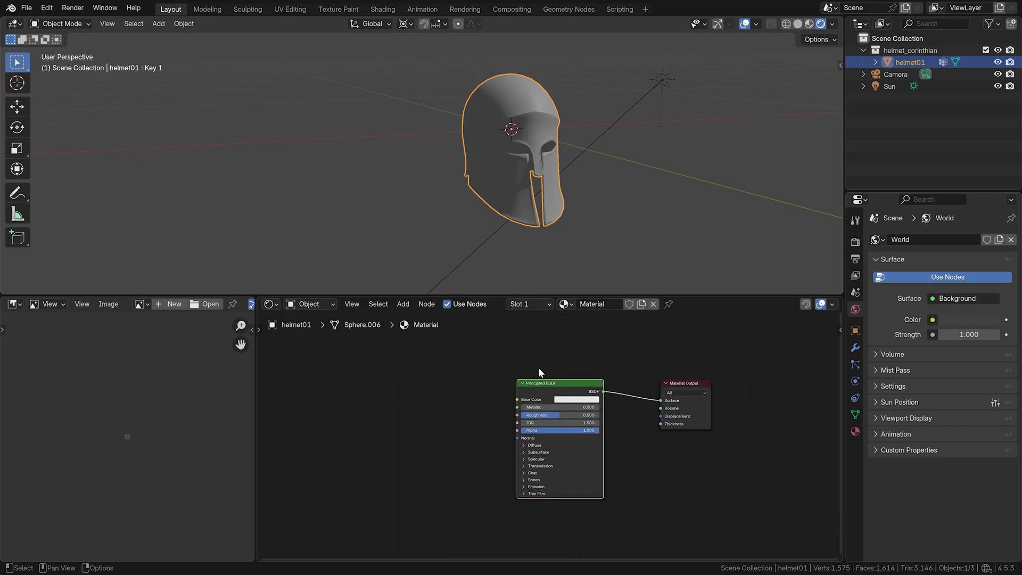
{"action": "key", "text": "shift+a"}
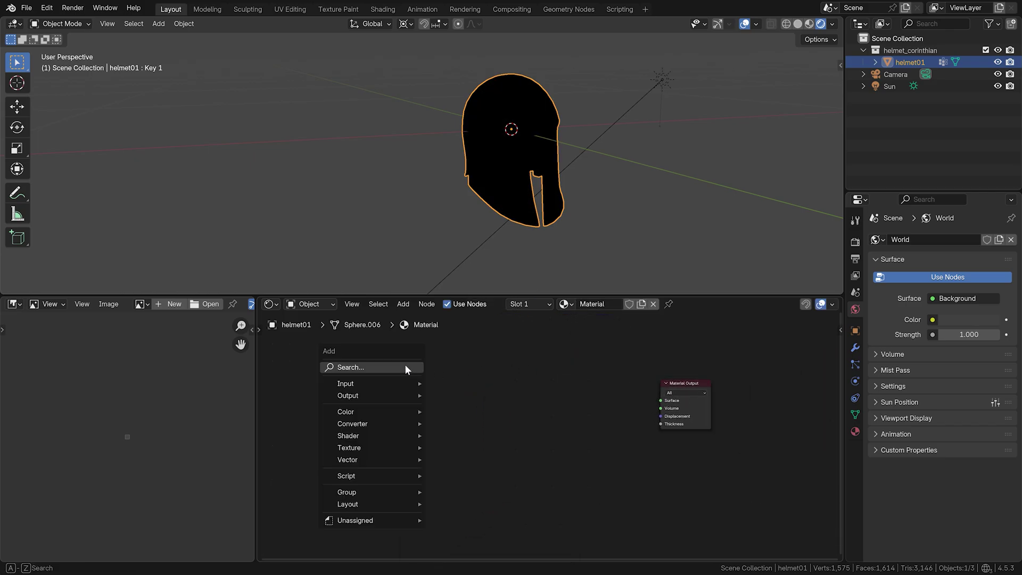
{"action": "left_click", "coordinate": [405, 365]}
{"action": "type", "text": "shader to"}
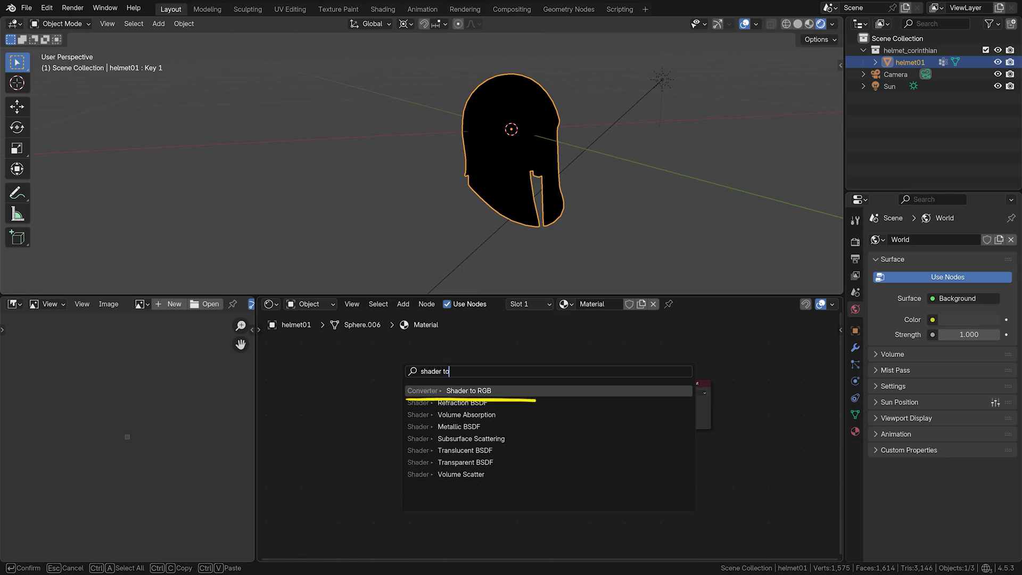
{"action": "key", "text": "Return"}
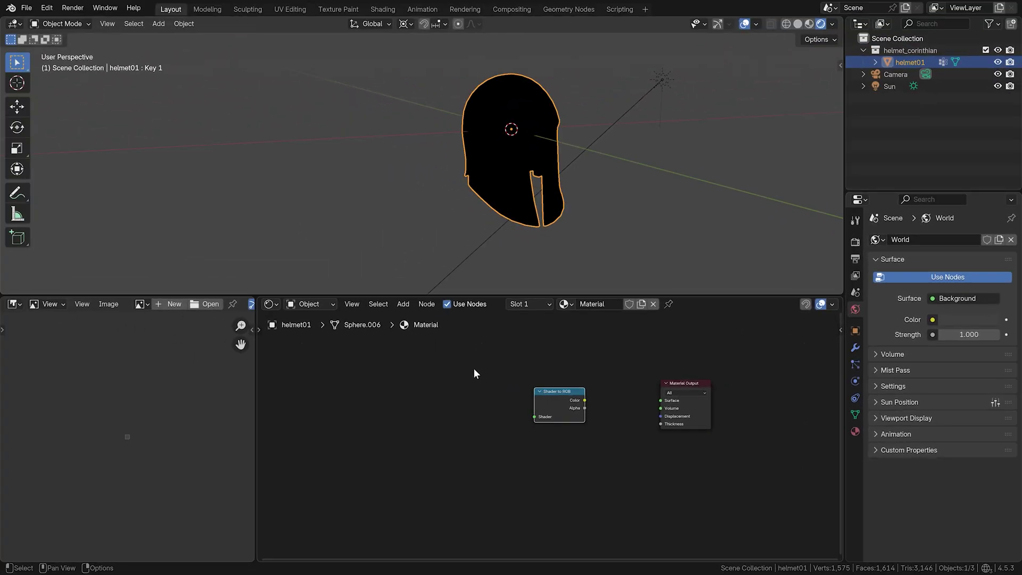
- Add a Diffuse BSDF and wire it through Shader to RGB into the Material Output
{"action": "key", "text": "shift+a"}
{"action": "left_click", "coordinate": [471, 368]}
{"action": "type", "text": "diff"}
{"action": "key", "text": "Return"}
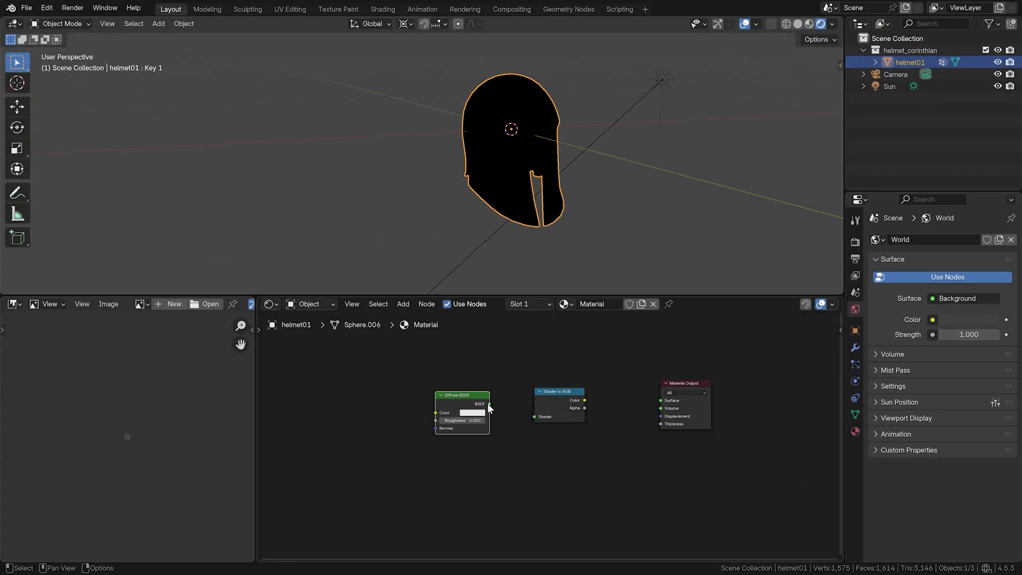
{"action": "left_click", "coordinate": [487, 403]}
{"action": "left_click_drag", "start_coordinate": [584, 399], "coordinate": [656, 401]}
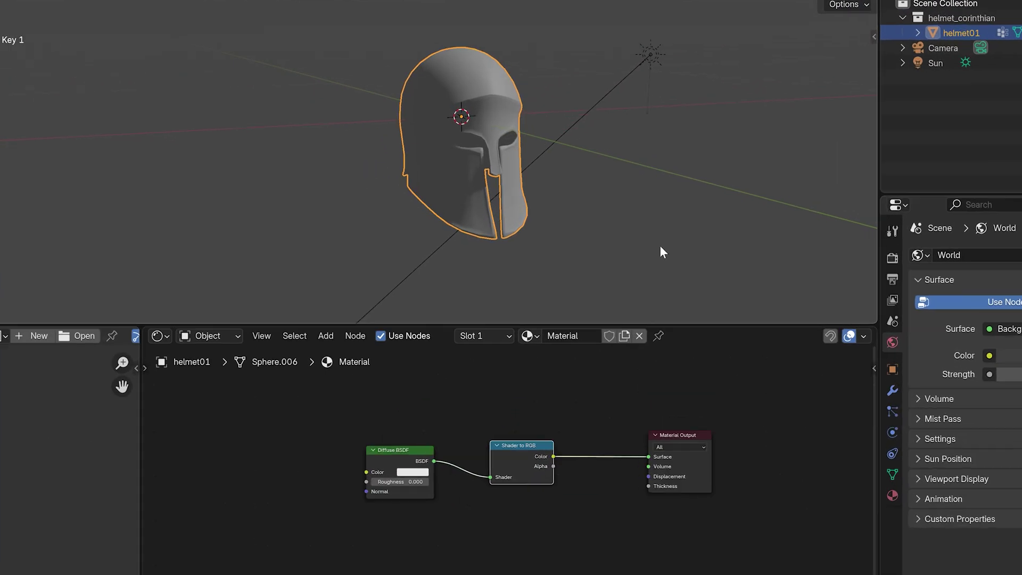
- Insert a Color Ramp before the output, slide its stops darker, and add a third stop
{"action": "key", "text": "shift+a"}
{"action": "left_click", "coordinate": [564, 421]}
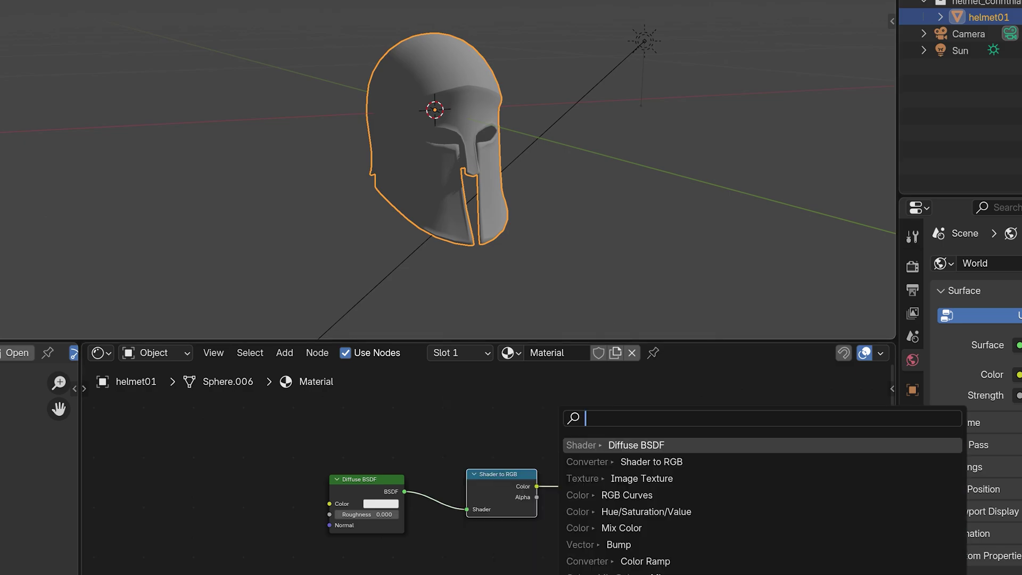
{"action": "type", "text": "ramp"}
{"action": "key", "text": "Return"}
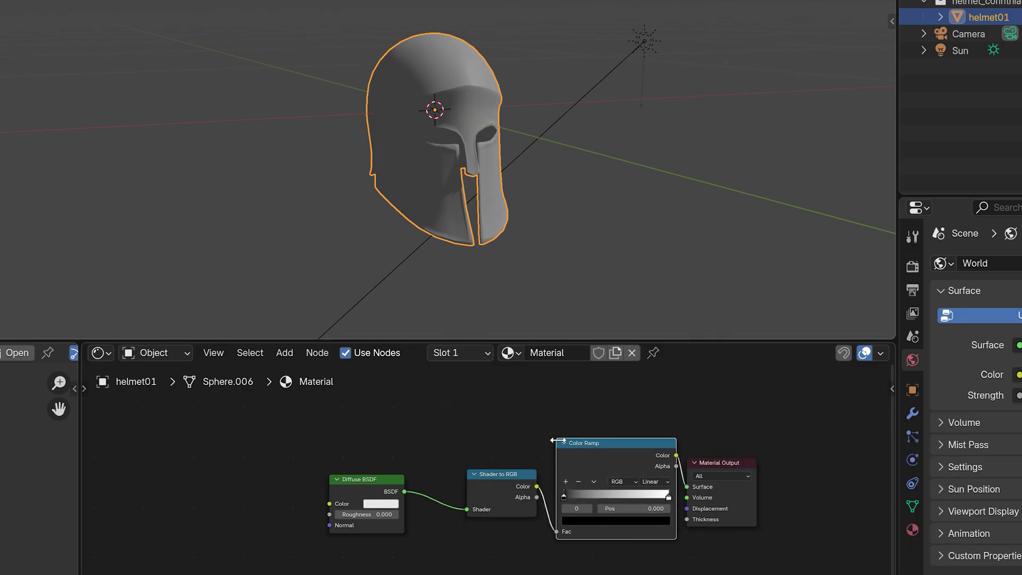
{"action": "left_click", "coordinate": [668, 496]}
{"action": "left_click_drag", "start_coordinate": [667, 496], "coordinate": [580, 494]}
{"action": "left_click", "coordinate": [592, 496], "text": "ctrl"}
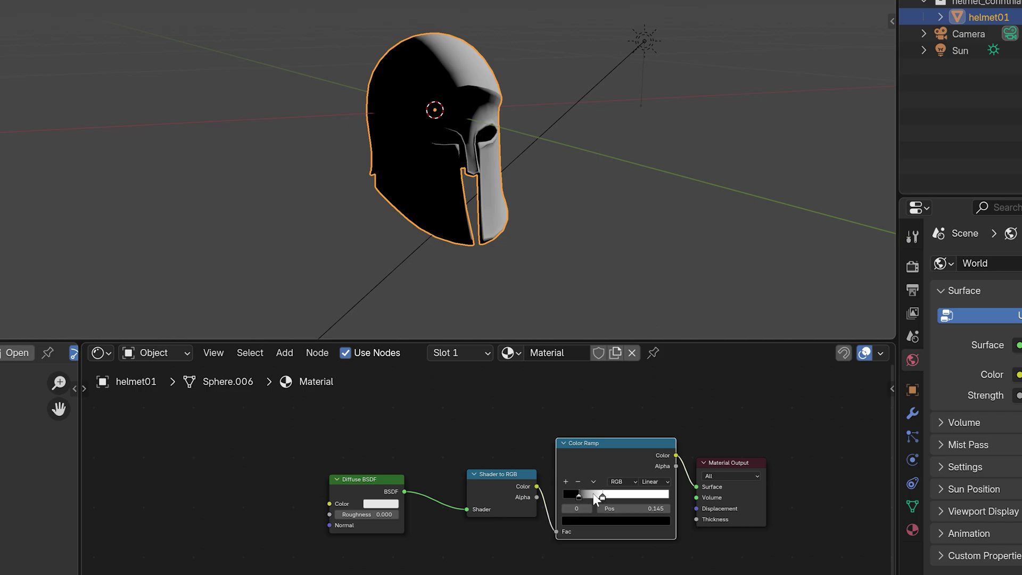
- Set the Color Ramp interpolation to Constant for hard-stepped shading
{"action": "left_click", "coordinate": [588, 519]}
{"action": "scroll", "coordinate": [608, 400], "scroll_direction": "down", "scroll_amount": 3}
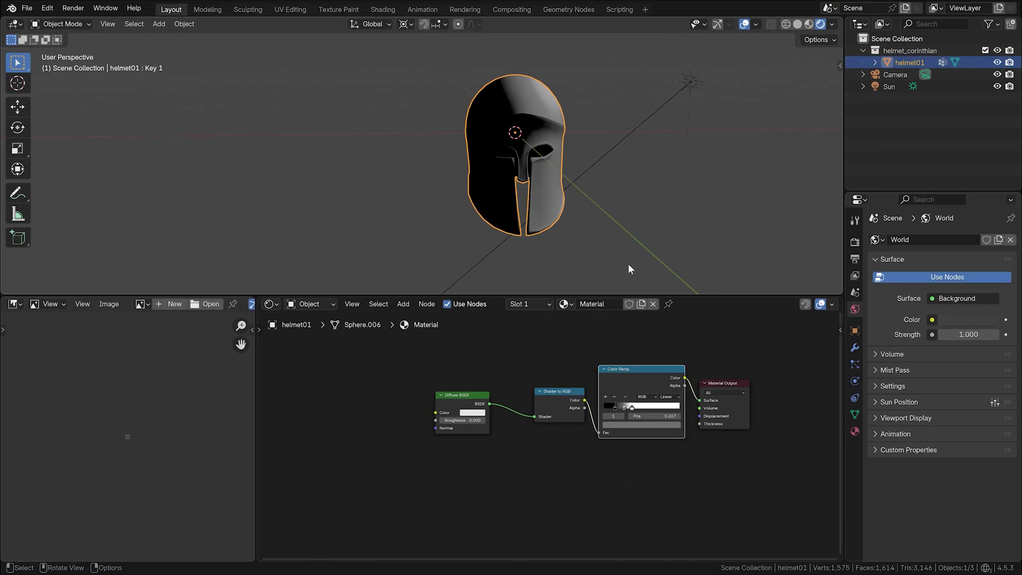
{"action": "scroll", "coordinate": [624, 408], "scroll_direction": "up", "scroll_amount": 3}
{"action": "key", "text": "g"}
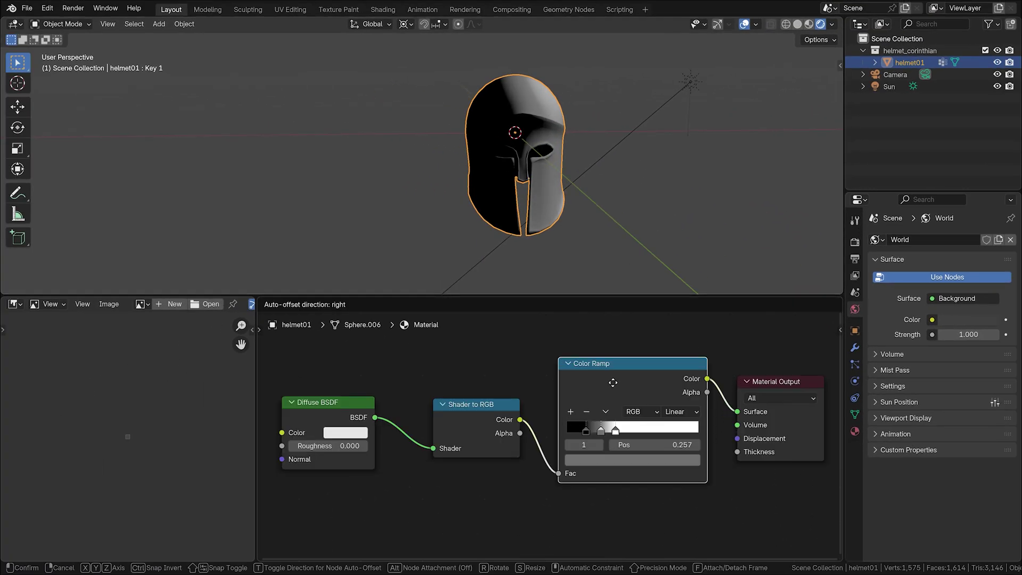
{"action": "left_click", "coordinate": [613, 382]}
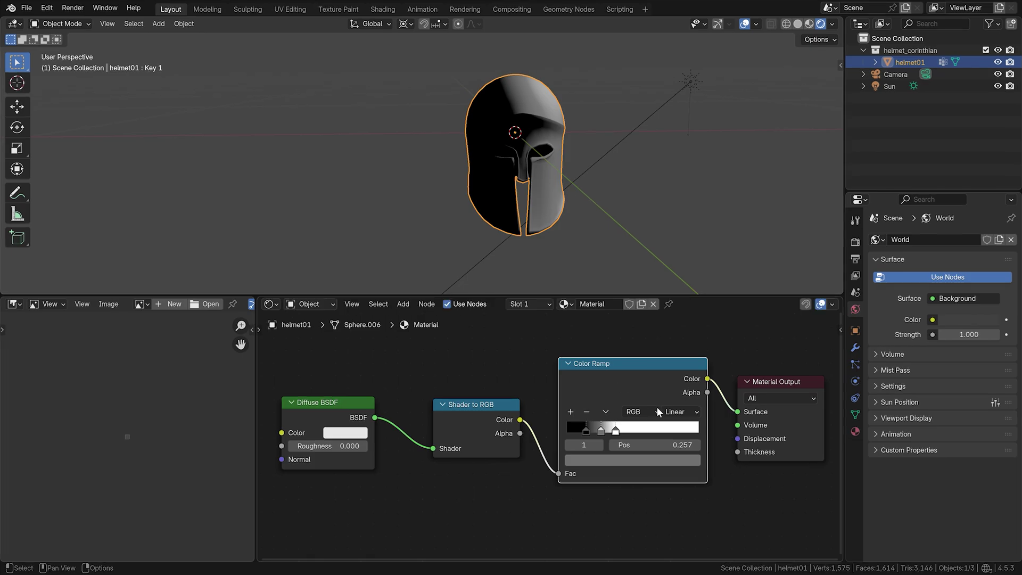
{"action": "left_click", "coordinate": [680, 411]}
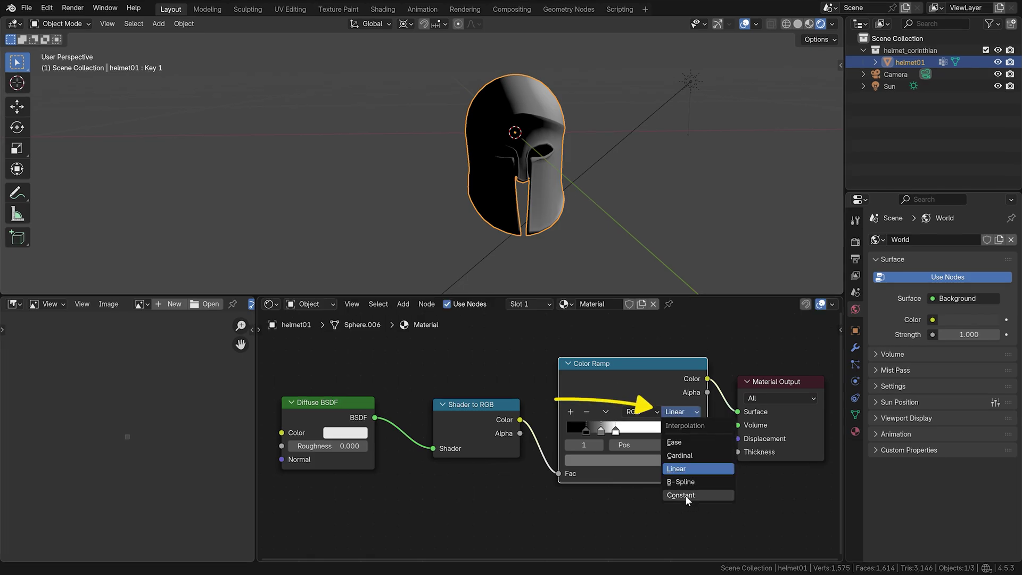
{"action": "left_click", "coordinate": [685, 495]}
- Widen the lit area and colour the ramp stops dark brown, mid brown and warm light tan
{"action": "left_click", "coordinate": [563, 430]}
{"action": "left_click_drag", "start_coordinate": [601, 429], "coordinate": [583, 430]}
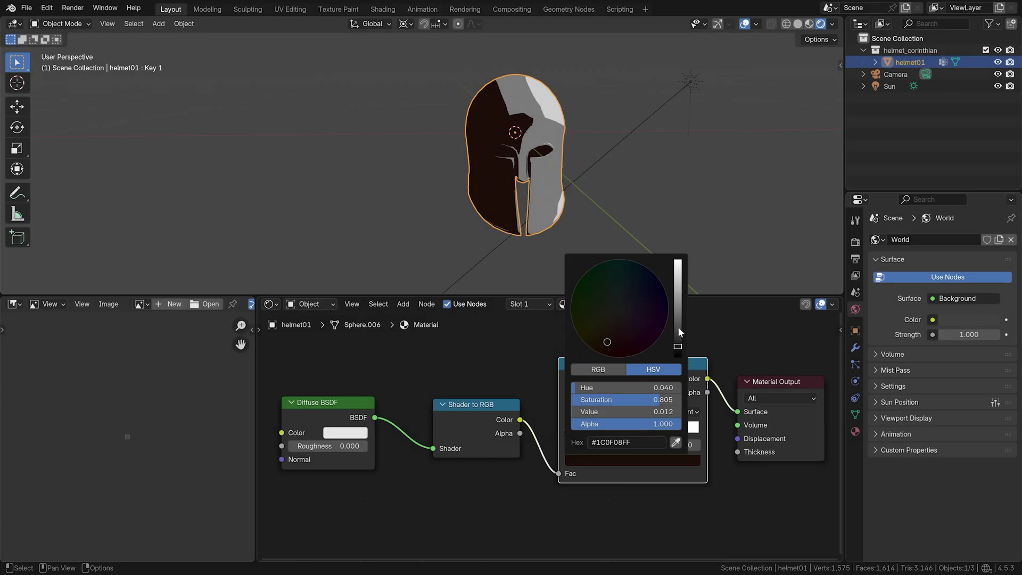
{"action": "left_click", "coordinate": [679, 327]}
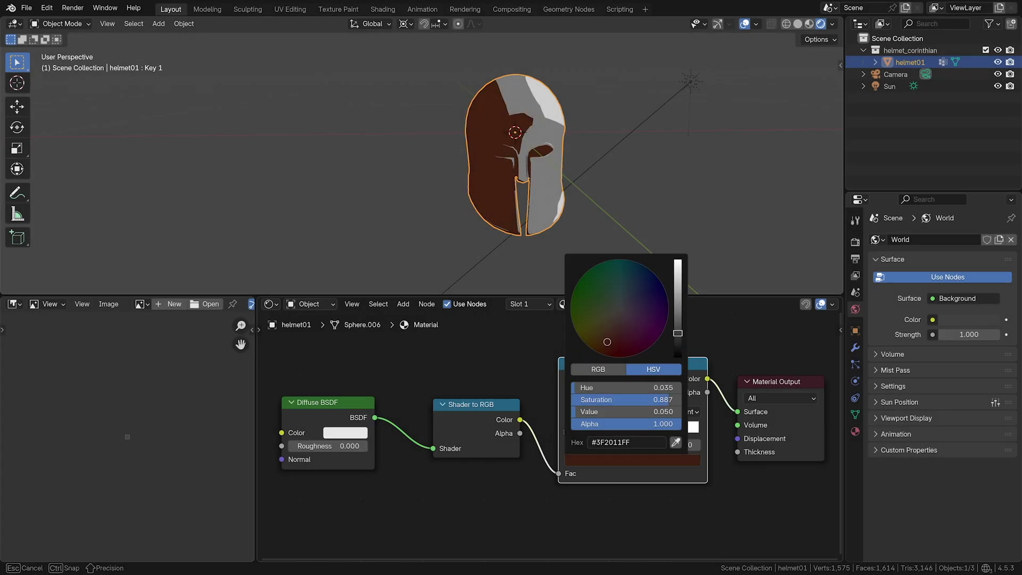
{"action": "left_click", "coordinate": [580, 460]}
{"action": "left_click_drag", "start_coordinate": [606, 333], "coordinate": [607, 334]}
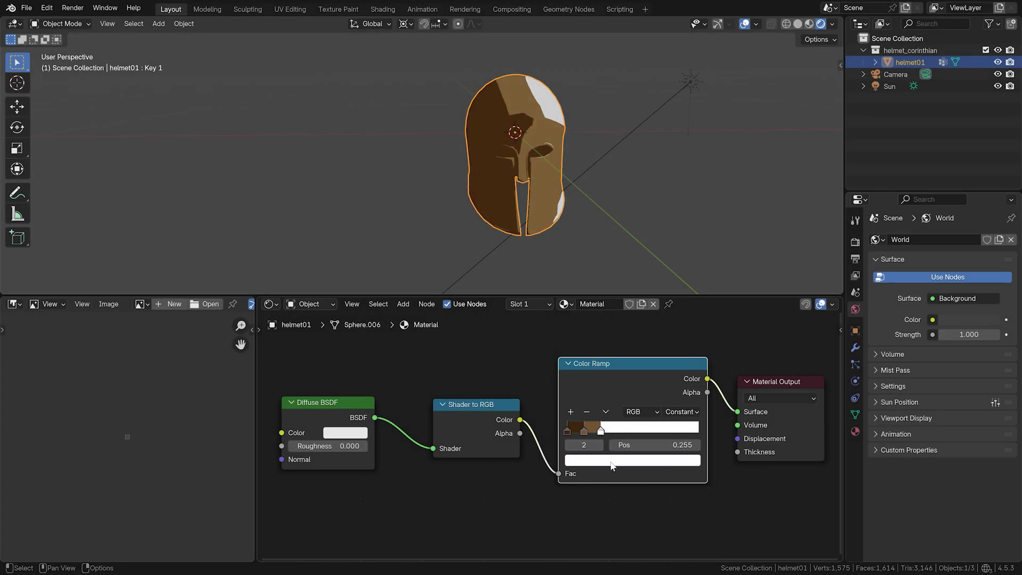
{"action": "left_click", "coordinate": [580, 460]}
{"action": "left_click_drag", "start_coordinate": [591, 412], "coordinate": [662, 412]}
{"action": "middle_click_drag", "start_coordinate": [747, 176], "coordinate": [770, 166]}
- Select the sun and rotate it twice to its final angle
{"action": "left_click", "coordinate": [666, 81]}
{"action": "key", "text": "r"}
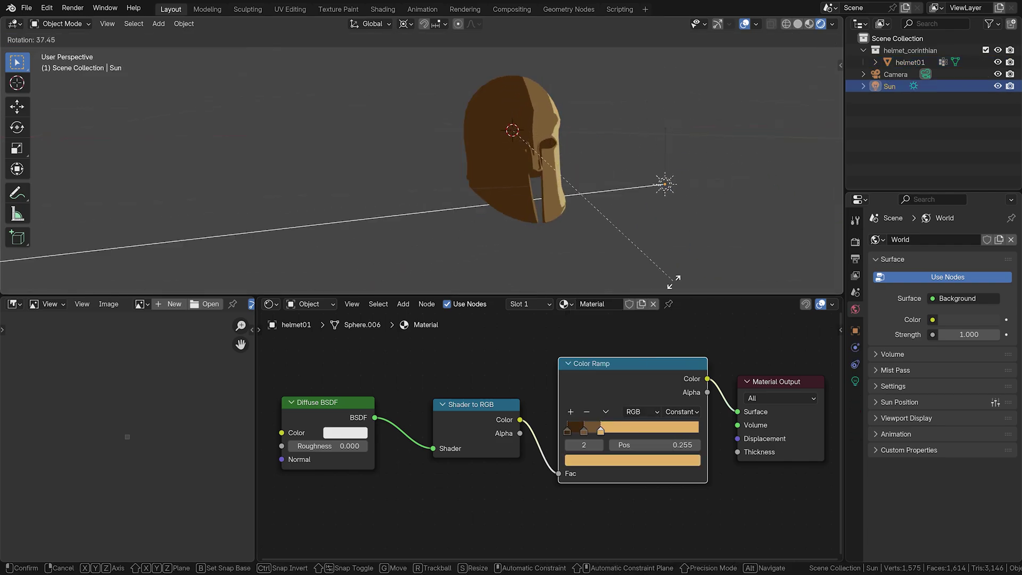
{"action": "left_click", "coordinate": [582, 119]}
{"action": "key", "text": "r"}
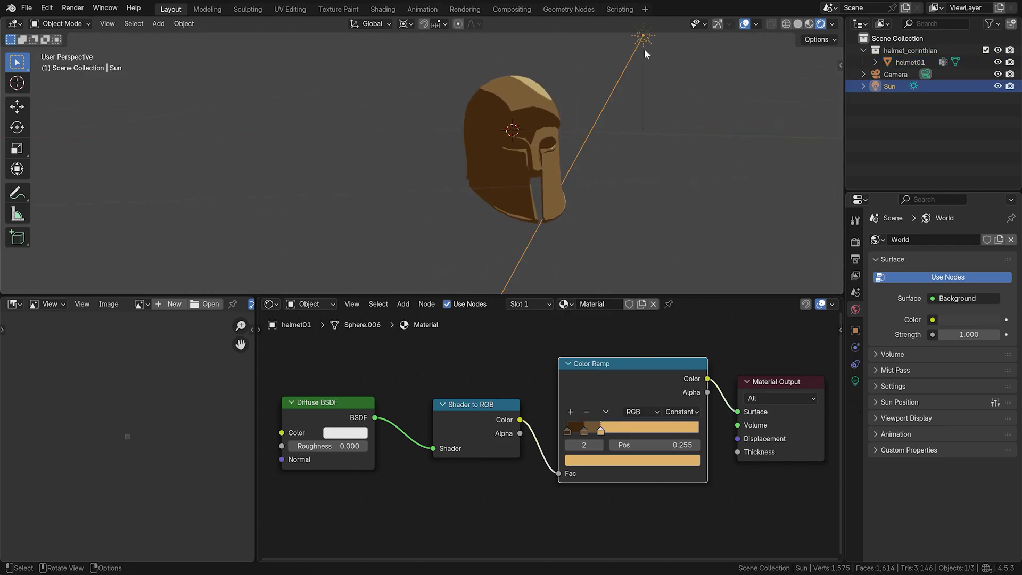
{"action": "left_click", "coordinate": [582, 159]}
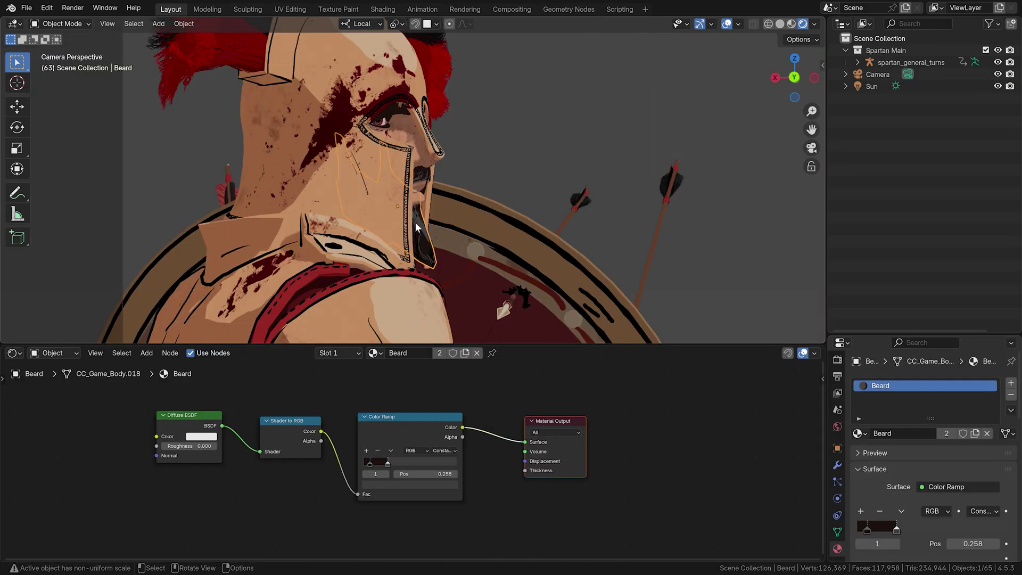
- Inspect the body's SkinMain, the helmet's, and the shield's aspis_sun materials
{"action": "left_click", "coordinate": [410, 125]}
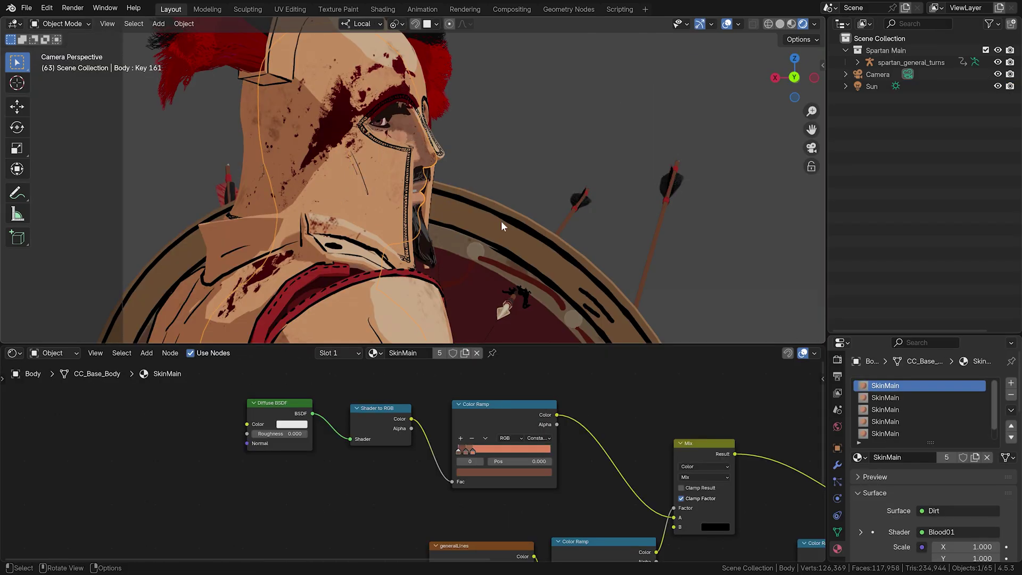
{"action": "left_click", "coordinate": [353, 196]}
{"action": "middle_click_drag", "start_coordinate": [365, 188], "coordinate": [564, 278]}
{"action": "left_click", "coordinate": [563, 278]}
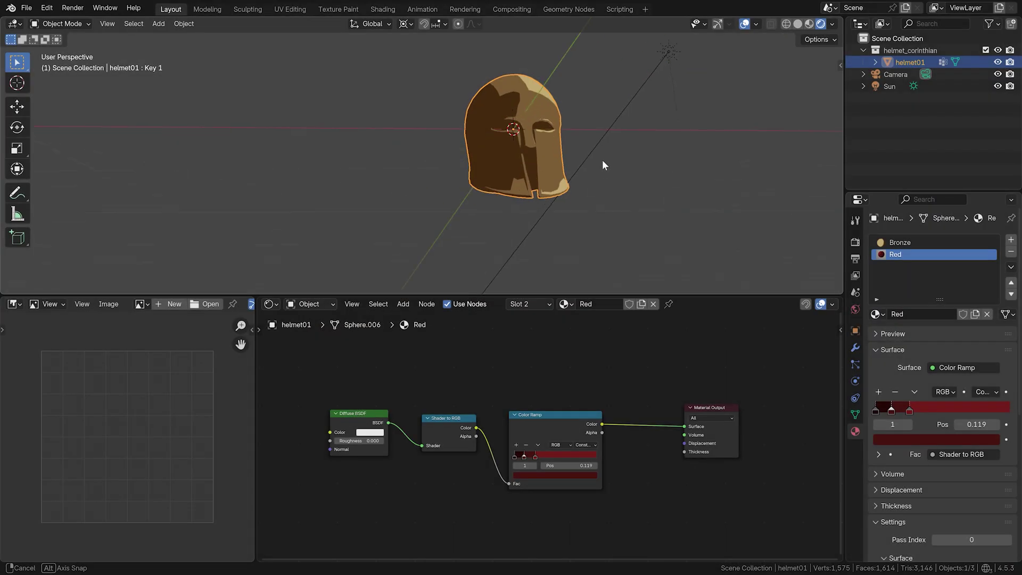
{"action": "middle_click_drag", "start_coordinate": [603, 160], "coordinate": [613, 135]}
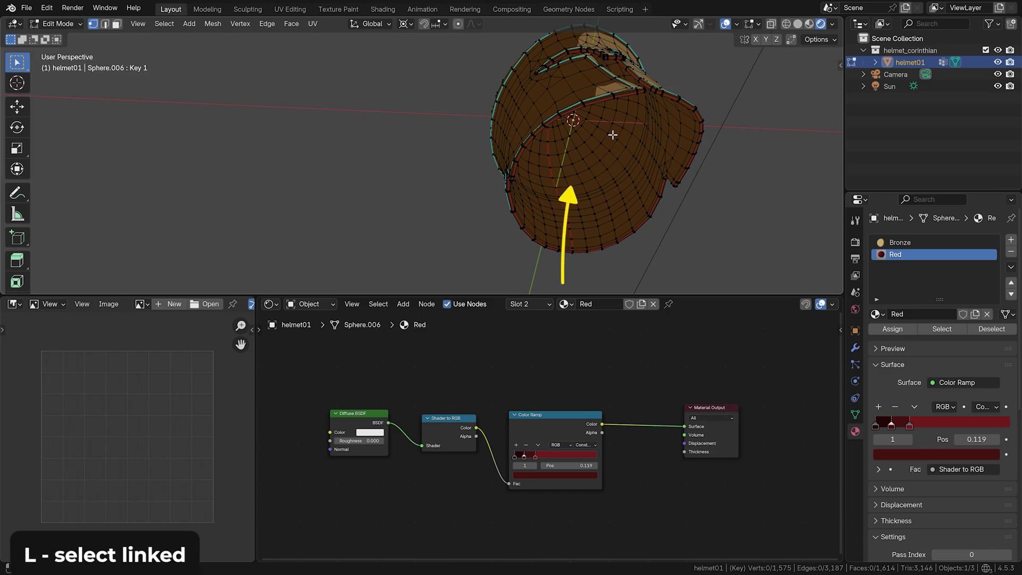
- Select the linked lining faces delimited by UVs, assign Red, and return to Object Mode
{"action": "key", "text": "l"}
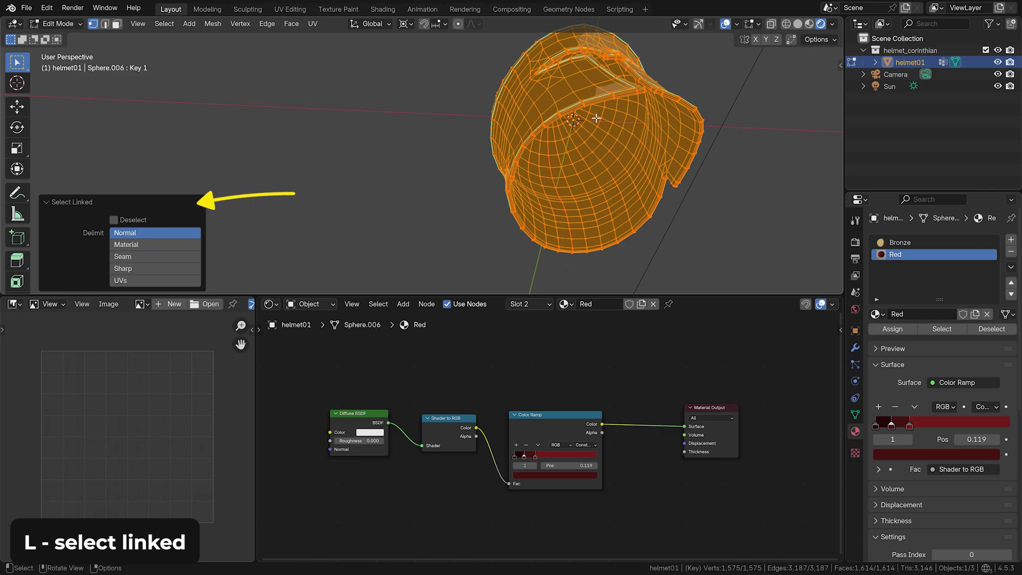
{"action": "left_click", "coordinate": [154, 280]}
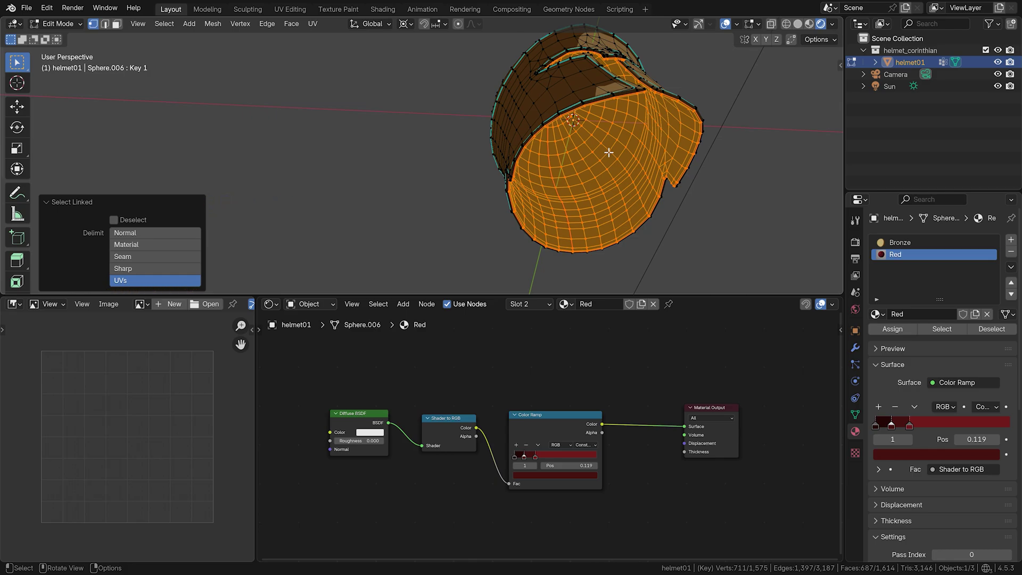
{"action": "left_click", "coordinate": [892, 330]}
{"action": "key", "text": "Tab"}
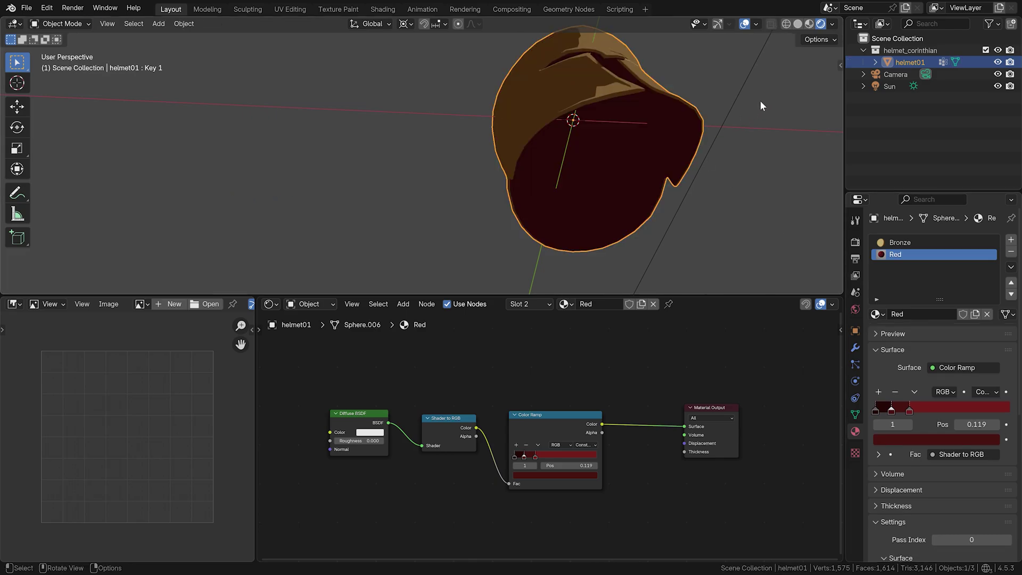
{"action": "middle_click_drag", "start_coordinate": [761, 101], "coordinate": [728, 215]}
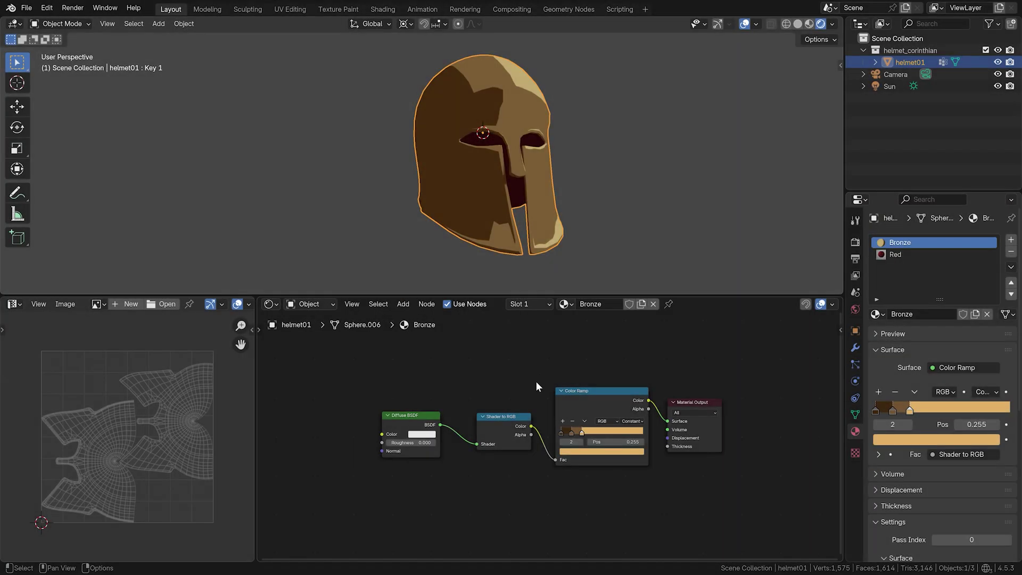
- Add an Image Texture with a new image named scratches, wired straight to the surface output
{"action": "key", "text": "shift+a"}
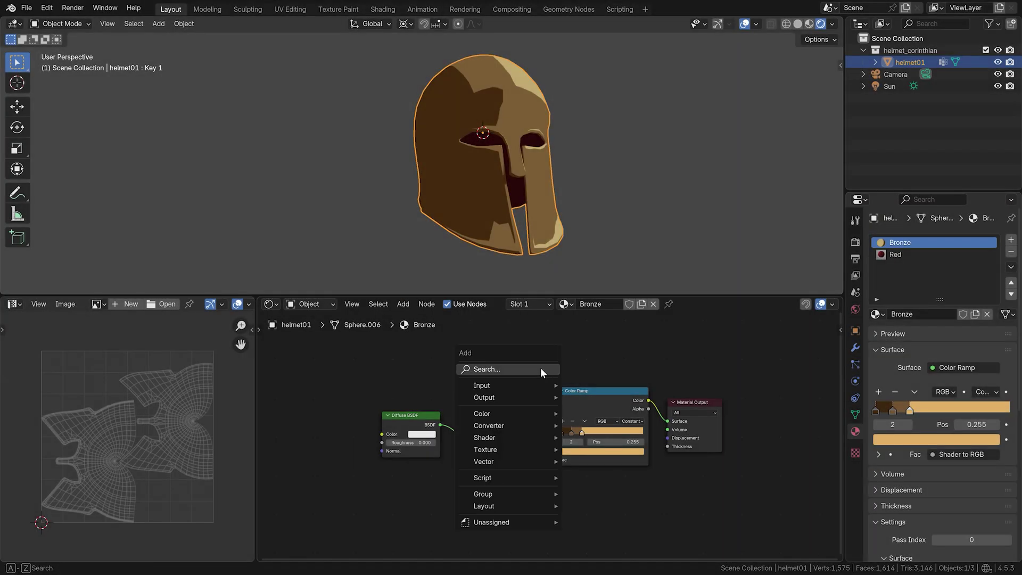
{"action": "left_click", "coordinate": [541, 367]}
{"action": "key", "text": "Down"}
{"action": "key", "text": "Down"}
{"action": "key", "text": "Down"}
{"action": "key", "text": "Return"}
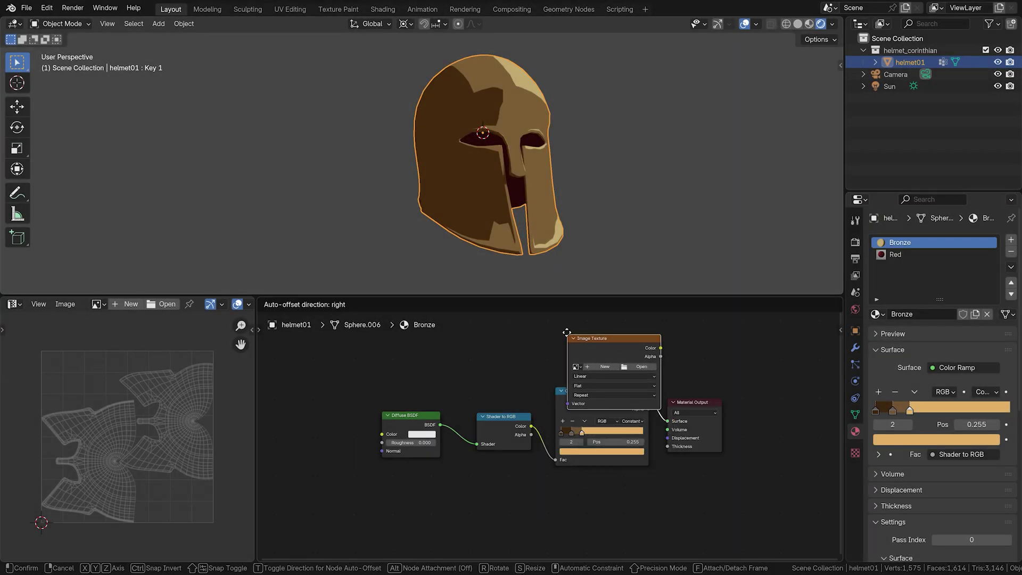
{"action": "left_click", "coordinate": [556, 375]}
{"action": "scroll", "coordinate": [586, 399], "scroll_direction": "up", "scroll_amount": 2}
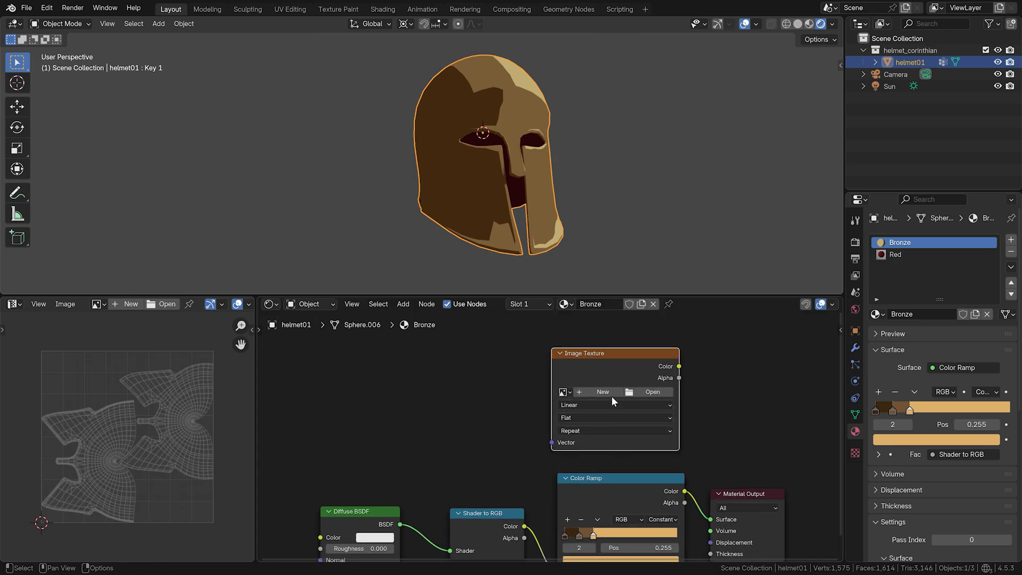
{"action": "left_click", "coordinate": [605, 393]}
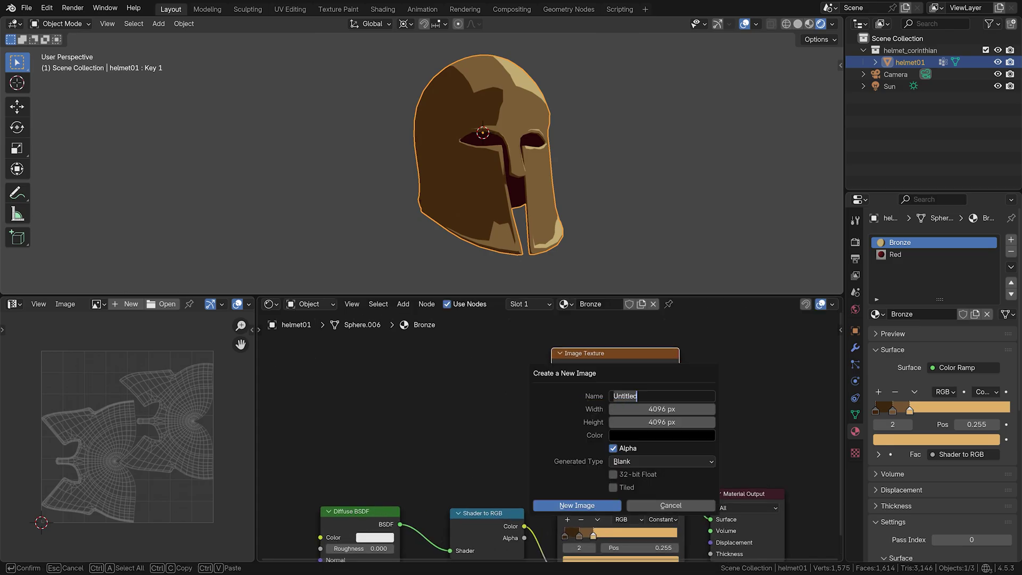
{"action": "type", "text": "scratches"}
{"action": "left_click", "coordinate": [601, 503]}
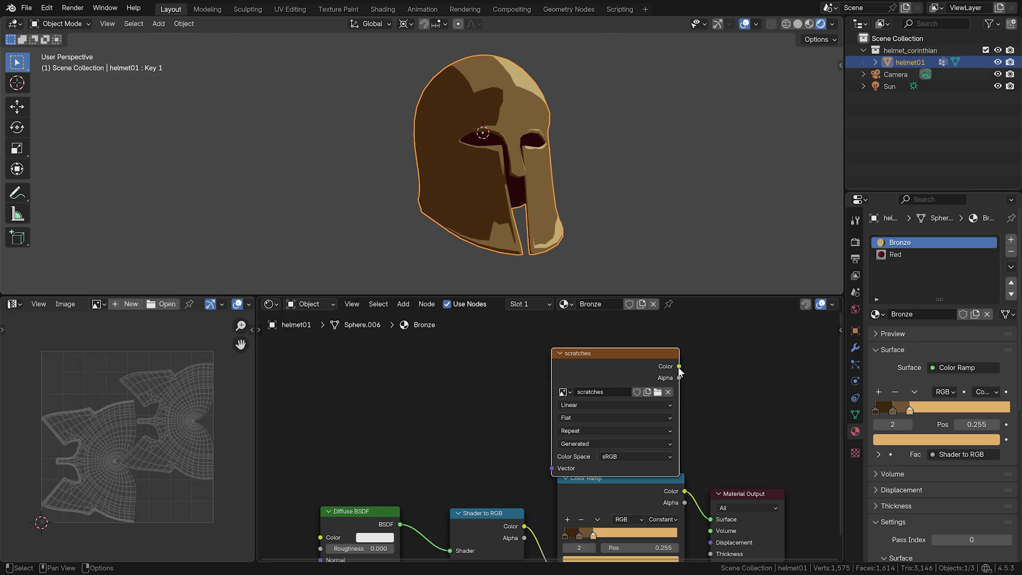
{"action": "left_click_drag", "start_coordinate": [680, 367], "coordinate": [711, 520]}
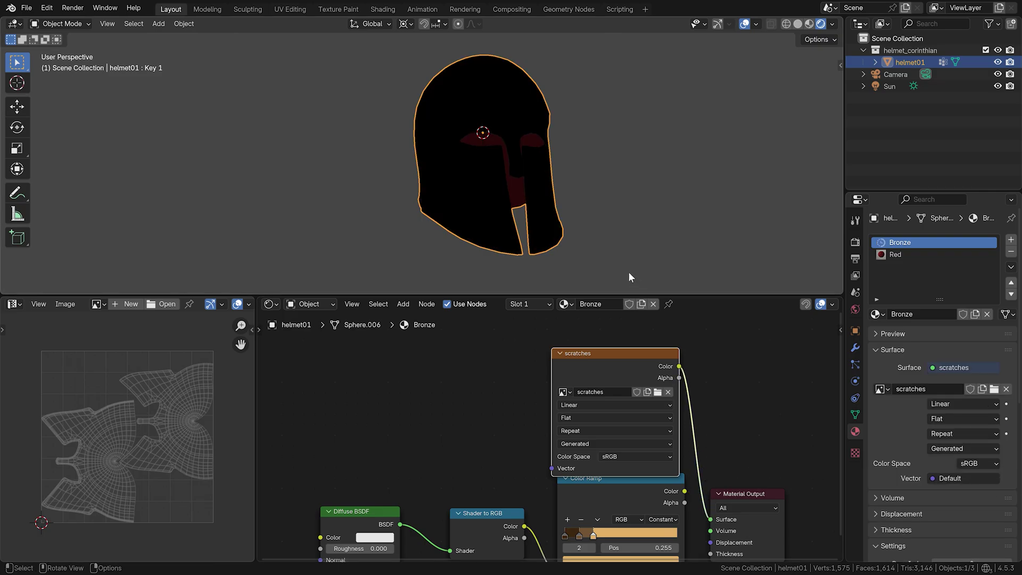
- Switch to Texture Paint mode and paint a thin white scratch on the helmet
{"action": "key", "text": "ctrl+Tab"}
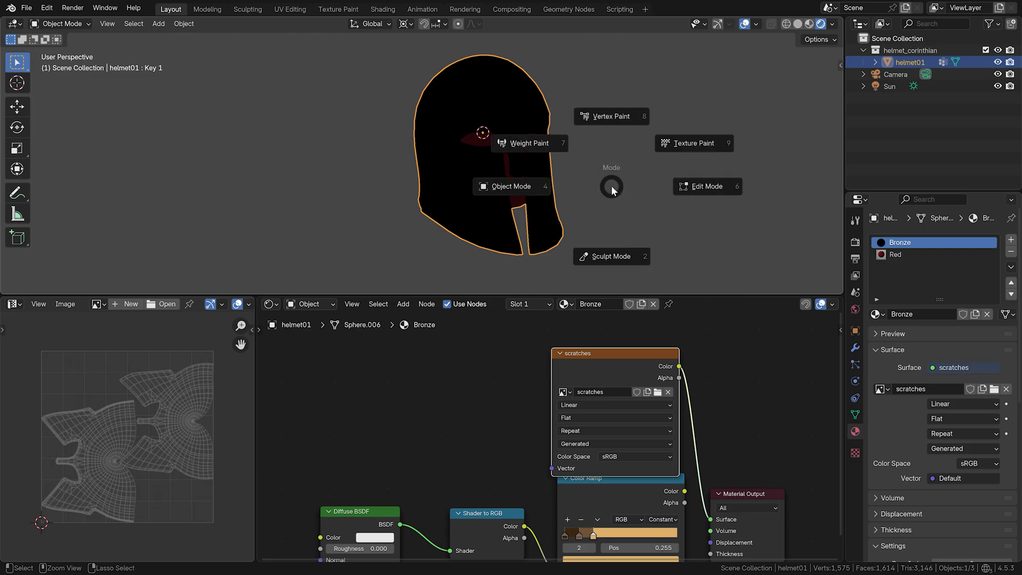
{"action": "left_click", "coordinate": [684, 149]}
{"action": "left_click_drag", "start_coordinate": [494, 213], "coordinate": [485, 254]}
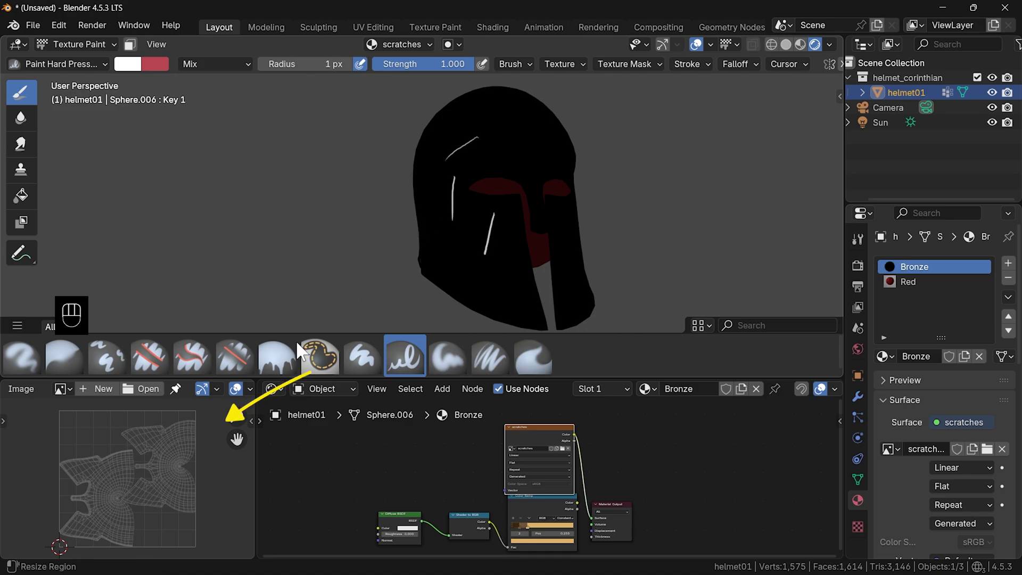
- Load the scratches image in the Image editor and inspect its UV layout
{"action": "left_click", "coordinate": [61, 389]}
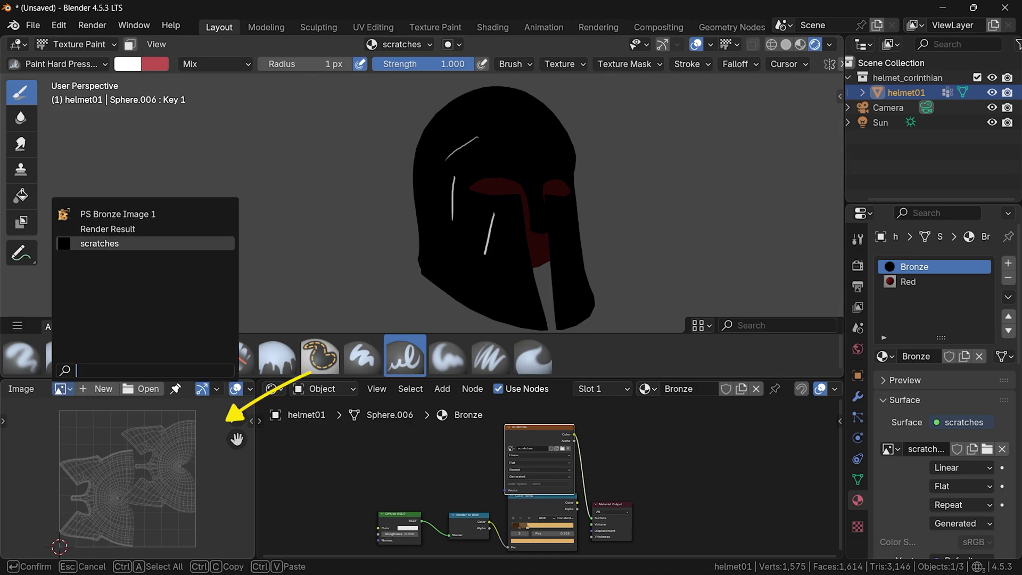
{"action": "left_click", "coordinate": [99, 243]}
{"action": "scroll", "coordinate": [124, 459], "scroll_direction": "up", "scroll_amount": 6}
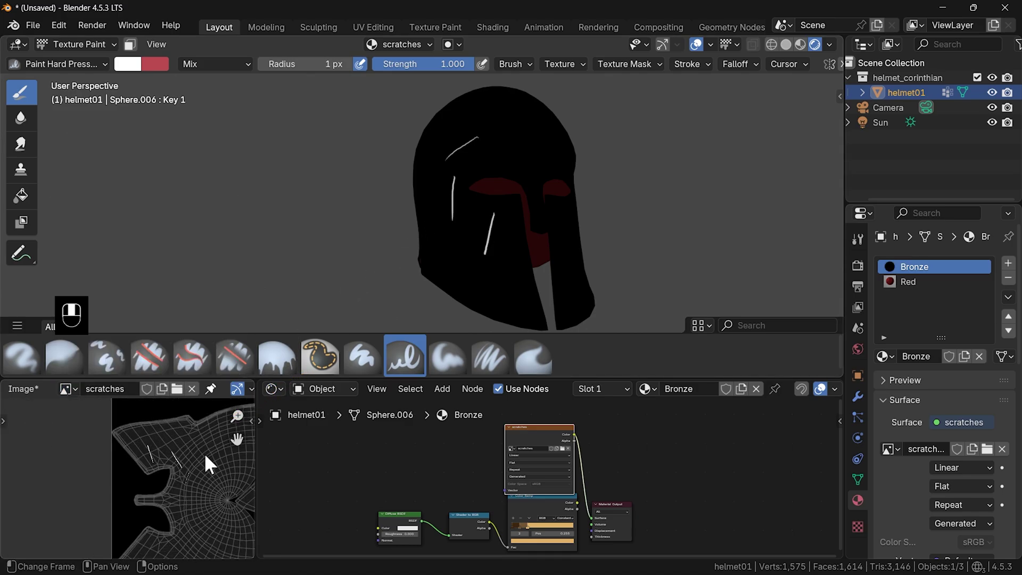
{"action": "scroll", "coordinate": [203, 453], "scroll_direction": "up", "scroll_amount": 3}
{"action": "middle_click_drag", "start_coordinate": [153, 463], "coordinate": [94, 515]}
{"action": "scroll", "coordinate": [122, 468], "scroll_direction": "down", "scroll_amount": 8}
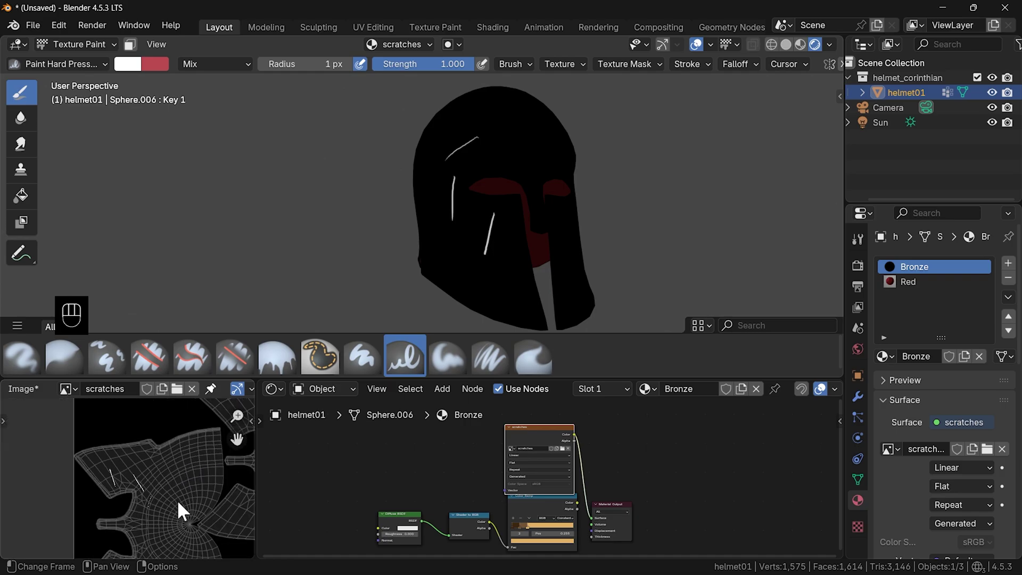
{"action": "mouse_move", "coordinate": [405, 160]}
{"action": "middle_mouse_down"}
{"action": "mouse_move", "coordinate": [433, 176]}
{"action": "mouse_move", "coordinate": [474, 253]}
{"action": "mouse_move", "coordinate": [322, 159]}
{"action": "mouse_move", "coordinate": [266, 277]}
{"action": "middle_mouse_up"}
- Erase scratches with a 2 px Erase Hard brush, then reconnect the Color Ramp to the output
{"action": "left_click", "coordinate": [149, 356]}
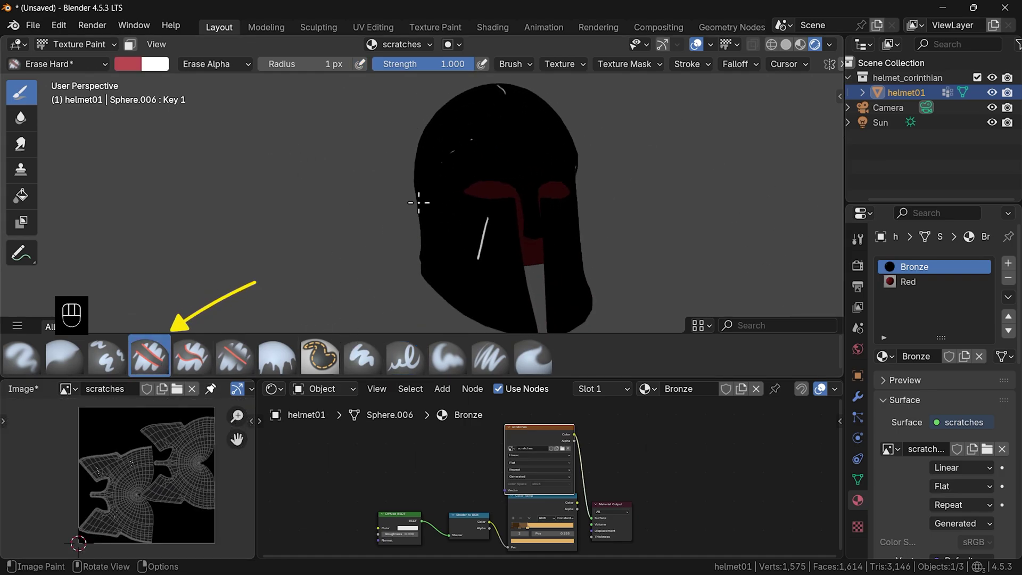
{"action": "key", "text": "bracketright"}
{"action": "mouse_move", "coordinate": [483, 241]}
{"action": "middle_mouse_down"}
{"action": "mouse_move", "coordinate": [456, 275]}
{"action": "mouse_move", "coordinate": [518, 191]}
{"action": "middle_mouse_up"}
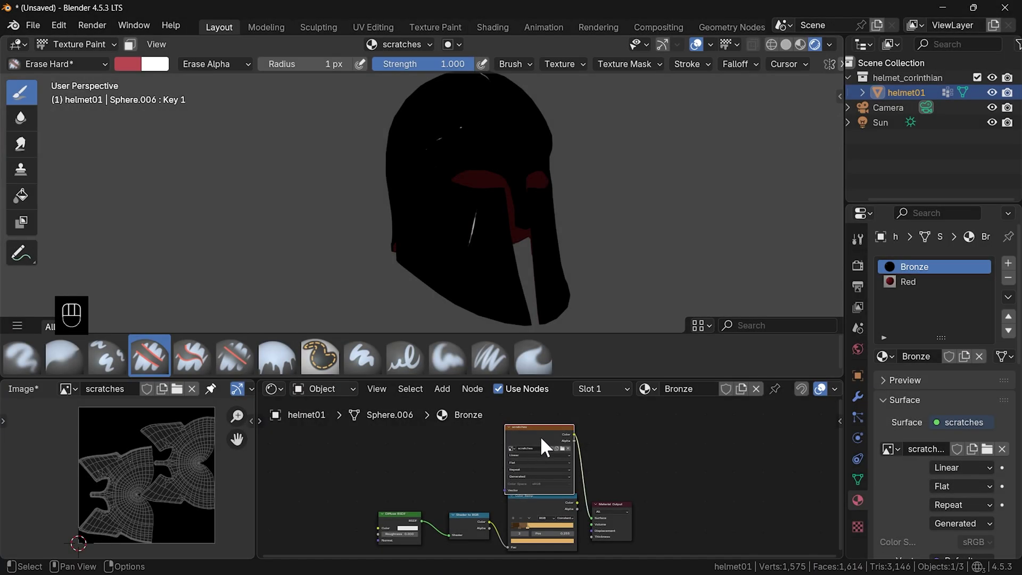
{"action": "left_click_drag", "start_coordinate": [541, 436], "coordinate": [541, 428]}
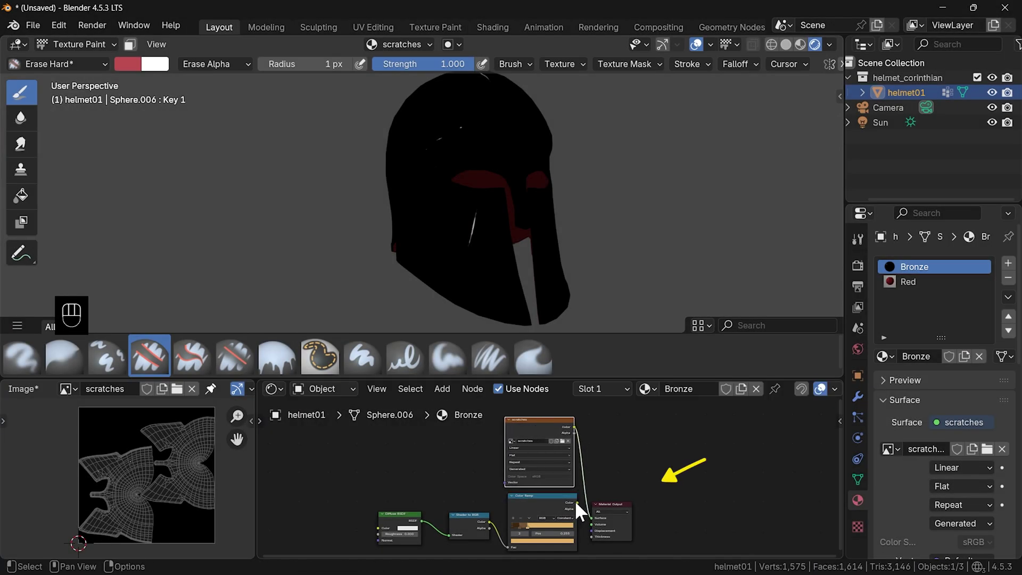
{"action": "left_click_drag", "start_coordinate": [576, 502], "coordinate": [693, 420]}
- Insert a Mix Color node on the ramp-to-output link, with scratches driving its Factor
{"action": "key", "text": "shift+a"}
{"action": "left_click", "coordinate": [655, 381]}
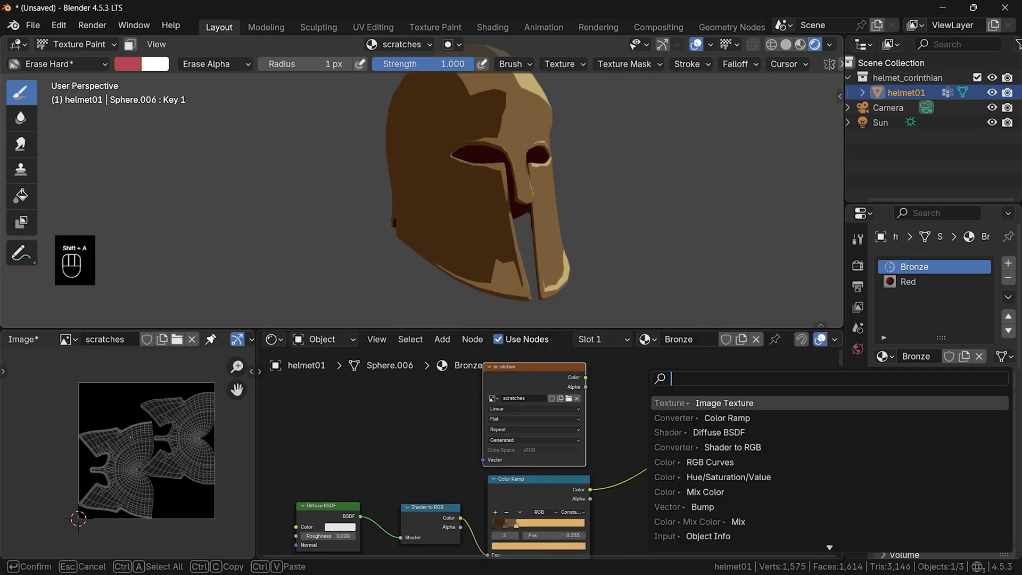
{"action": "type", "text": "m"}
{"action": "key", "text": "Return"}
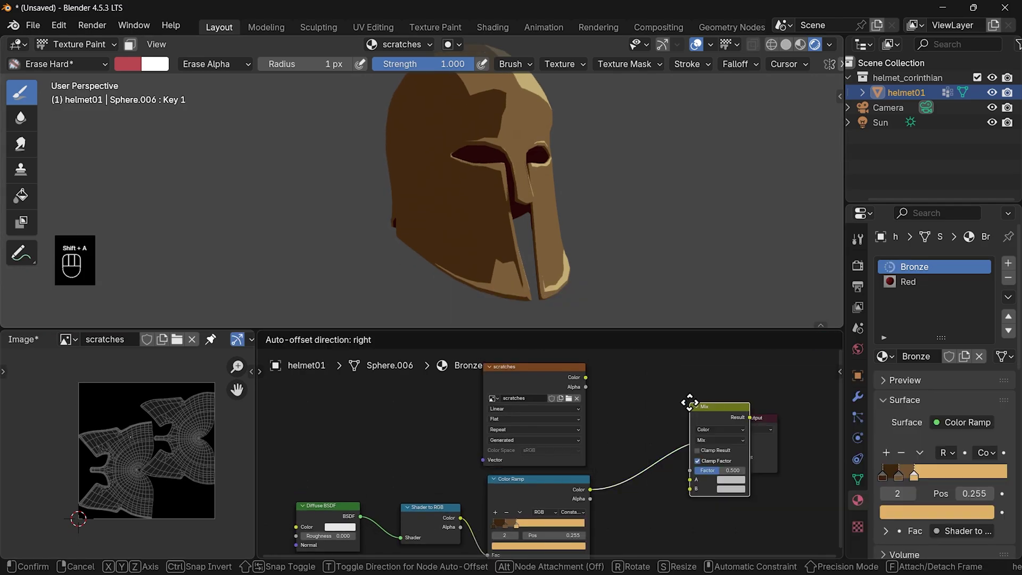
{"action": "left_click", "coordinate": [677, 449]}
{"action": "left_click_drag", "start_coordinate": [678, 449], "coordinate": [659, 410]}
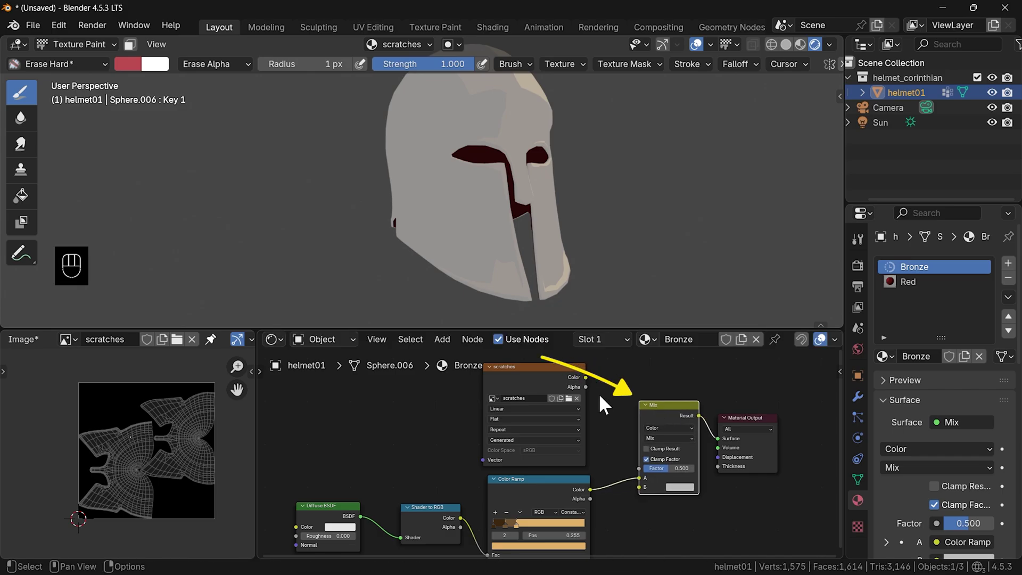
{"action": "left_click_drag", "start_coordinate": [586, 377], "coordinate": [640, 469]}
- Set the Mix B colour to deep red and raise the Overlay factor to 1.000
{"action": "left_click", "coordinate": [682, 487]}
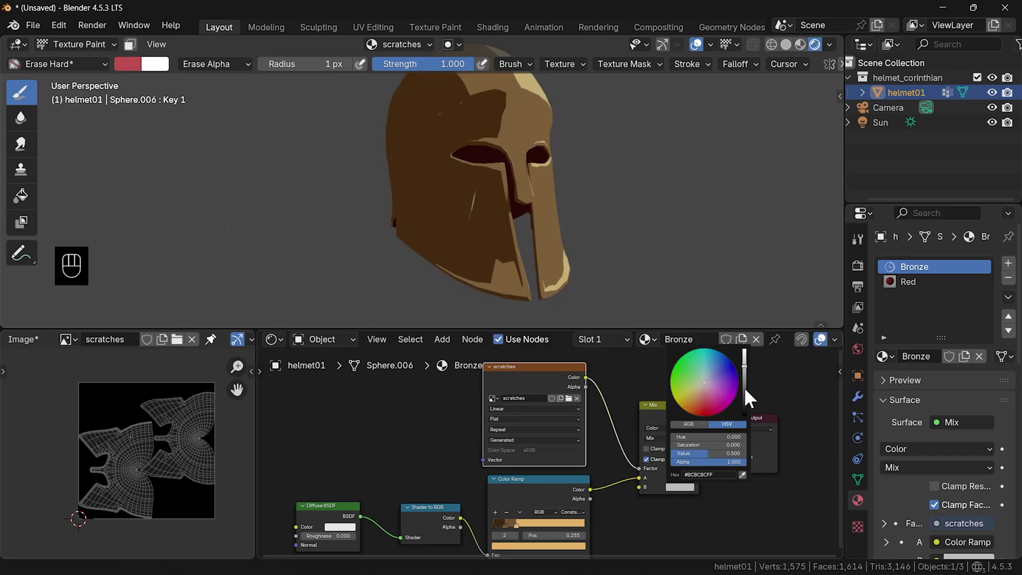
{"action": "left_click_drag", "start_coordinate": [747, 394], "coordinate": [746, 406]}
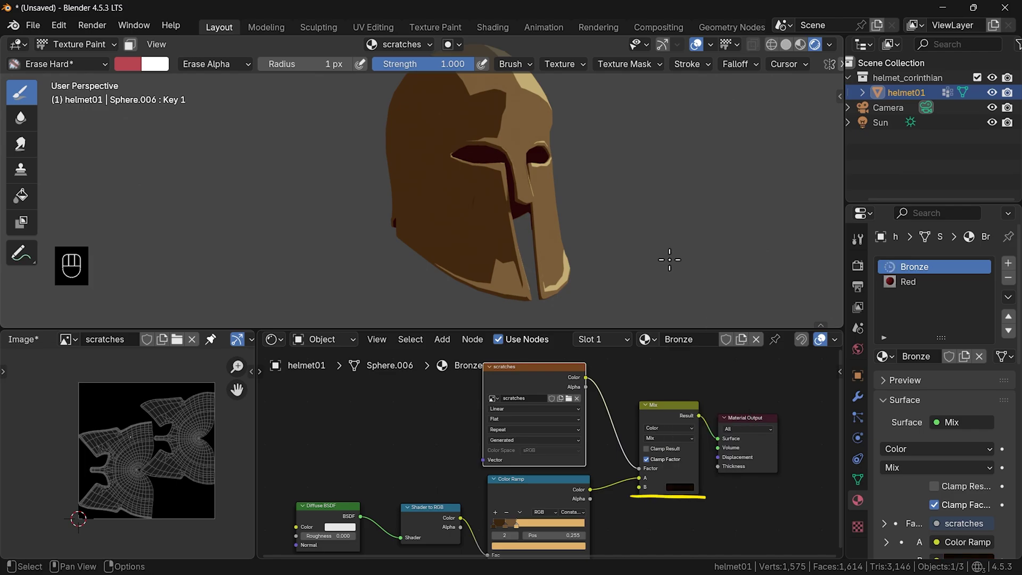
{"action": "scroll", "coordinate": [551, 209], "scroll_direction": "up", "scroll_amount": 5}
{"action": "middle_click_drag", "start_coordinate": [551, 209], "coordinate": [643, 202]}
{"action": "scroll", "coordinate": [628, 211], "scroll_direction": "down", "scroll_amount": 3}
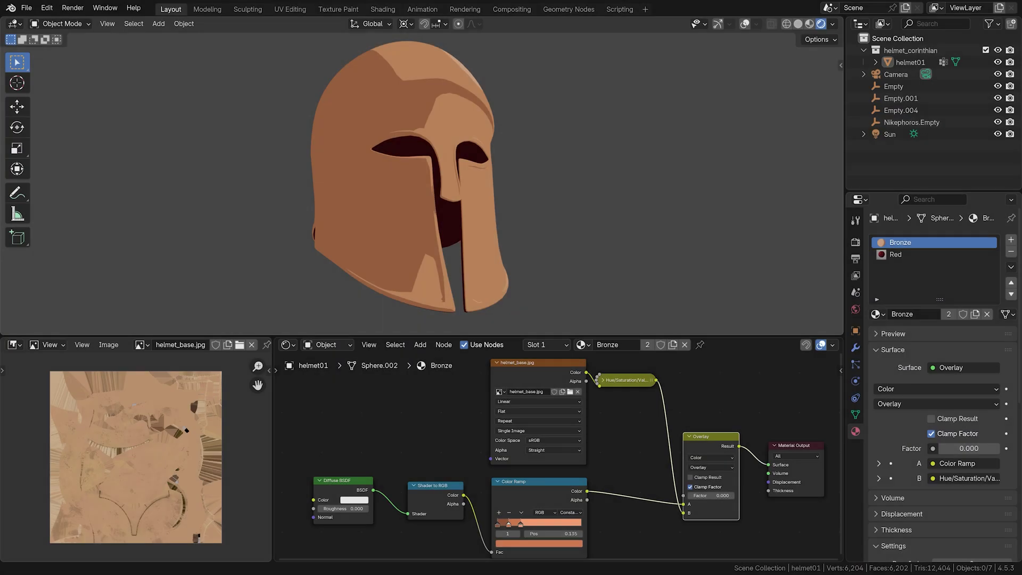
{"action": "mouse_move", "coordinate": [707, 495]}
{"action": "left_mouse_down"}
{"action": "mouse_move", "coordinate": [762, 496]}
{"action": "mouse_move", "coordinate": [741, 499]}
{"action": "left_mouse_up"}
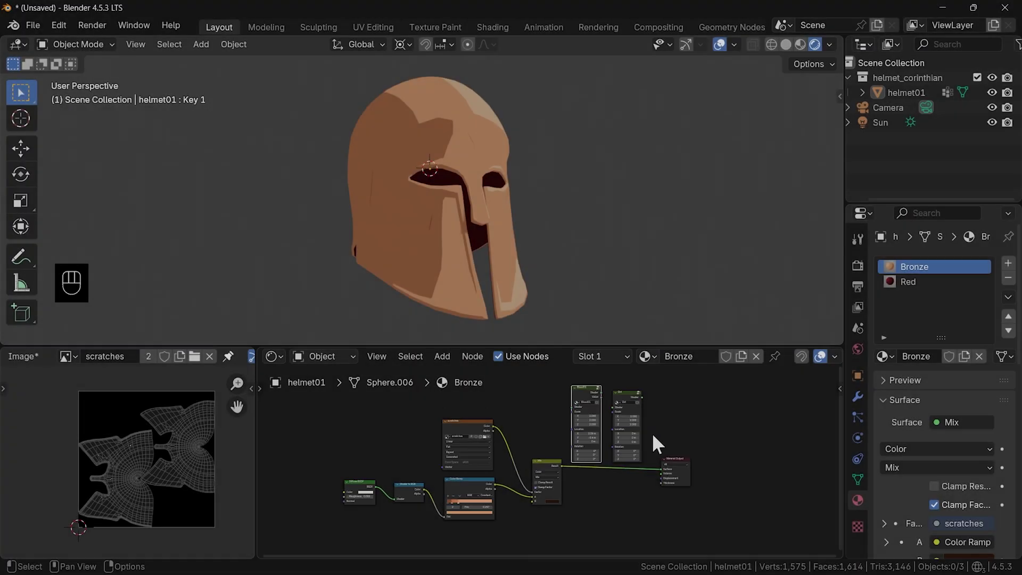
- Insert Dirt before the output and Blood01 between Mix and Dirt, shifting Blood01 along X
{"action": "scroll", "coordinate": [662, 445], "scroll_direction": "up", "scroll_amount": 5}
{"action": "key", "text": "g"}
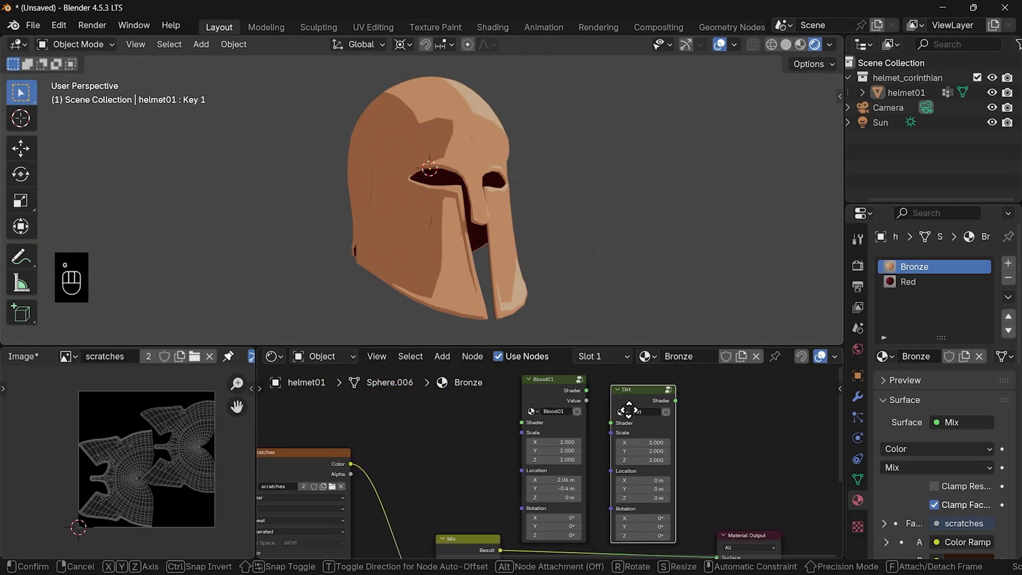
{"action": "left_click", "coordinate": [633, 463]}
{"action": "key", "text": "g"}
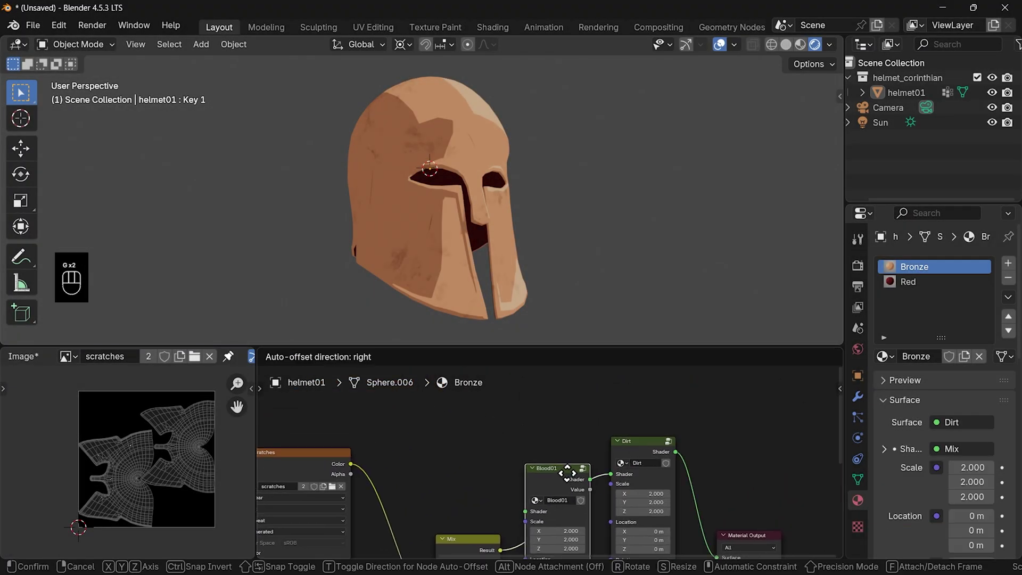
{"action": "left_click", "coordinate": [572, 458]}
{"action": "scroll", "coordinate": [564, 506], "scroll_direction": "up", "scroll_amount": 2}
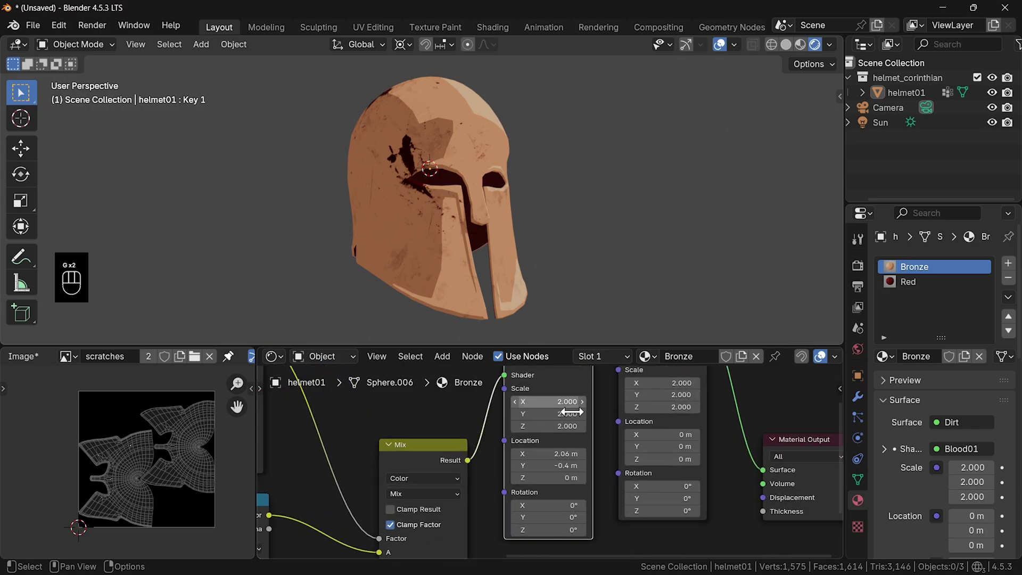
{"action": "mouse_move", "coordinate": [549, 454]}
{"action": "left_mouse_down", "text": "shift"}
{"action": "mouse_move", "coordinate": [569, 453]}
{"action": "mouse_move", "coordinate": [556, 454]}
{"action": "left_mouse_up", "text": "shift"}
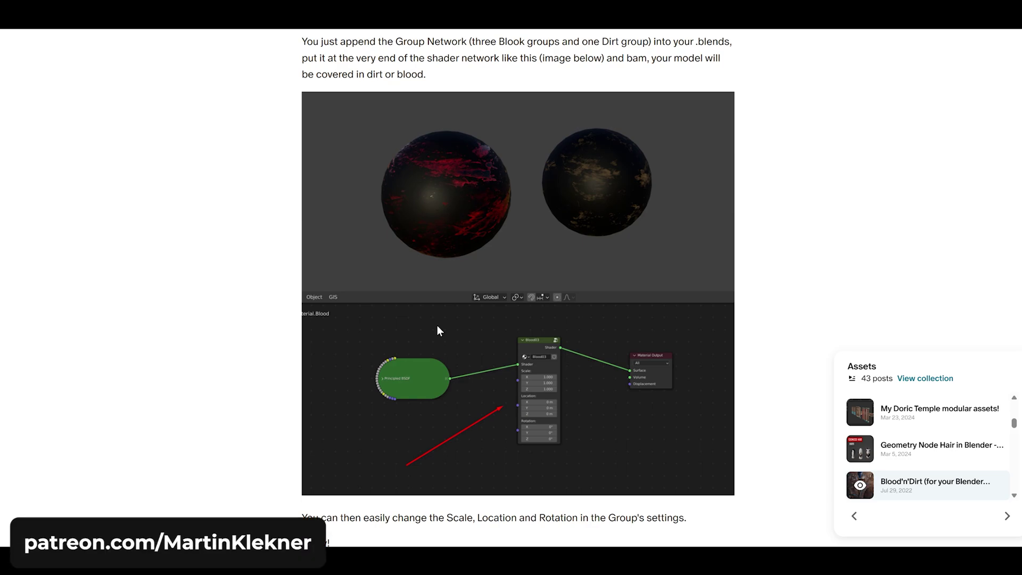
{"action": "scroll", "coordinate": [437, 325], "scroll_direction": "up", "scroll_amount": 10}
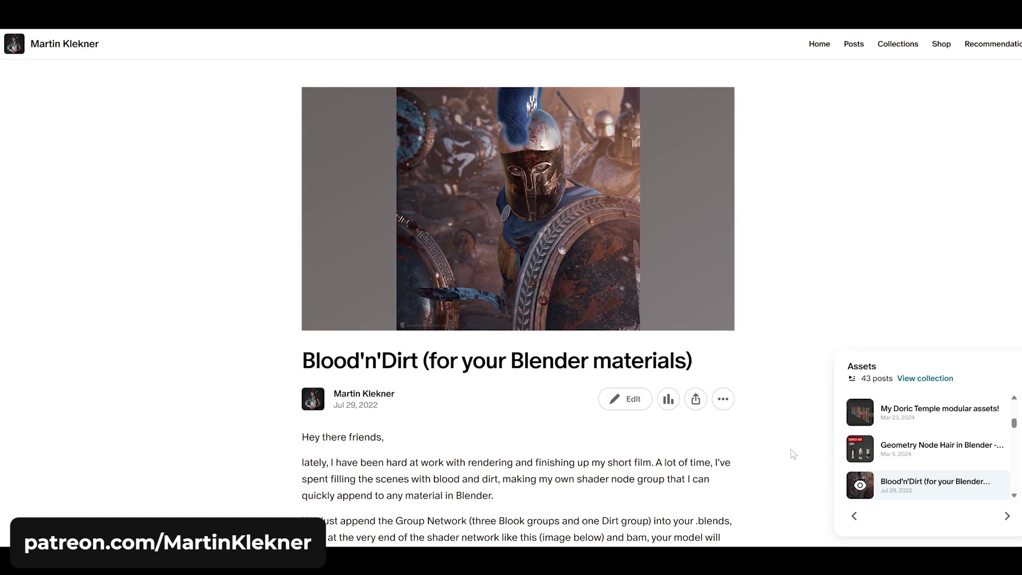
- Open the Assets collection from the Blood'n'Dirt post and scroll down through its asset posts
{"action": "left_click", "coordinate": [925, 378]}
{"action": "scroll", "coordinate": [963, 224], "scroll_direction": "down", "scroll_amount": 3}
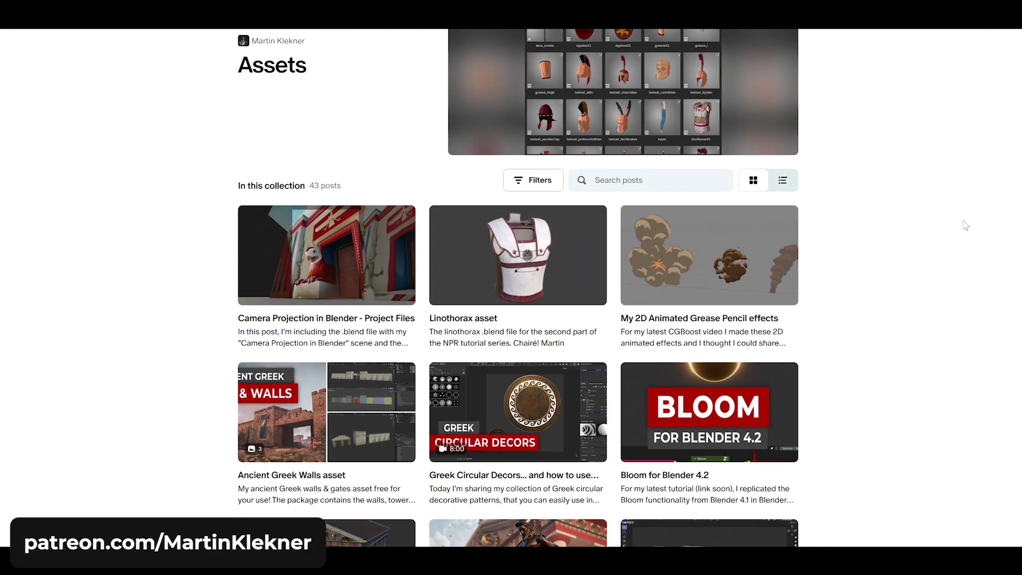
{"action": "scroll", "coordinate": [965, 225], "scroll_direction": "down", "scroll_amount": 3}
{"action": "scroll", "coordinate": [965, 225], "scroll_direction": "down", "scroll_amount": 3}
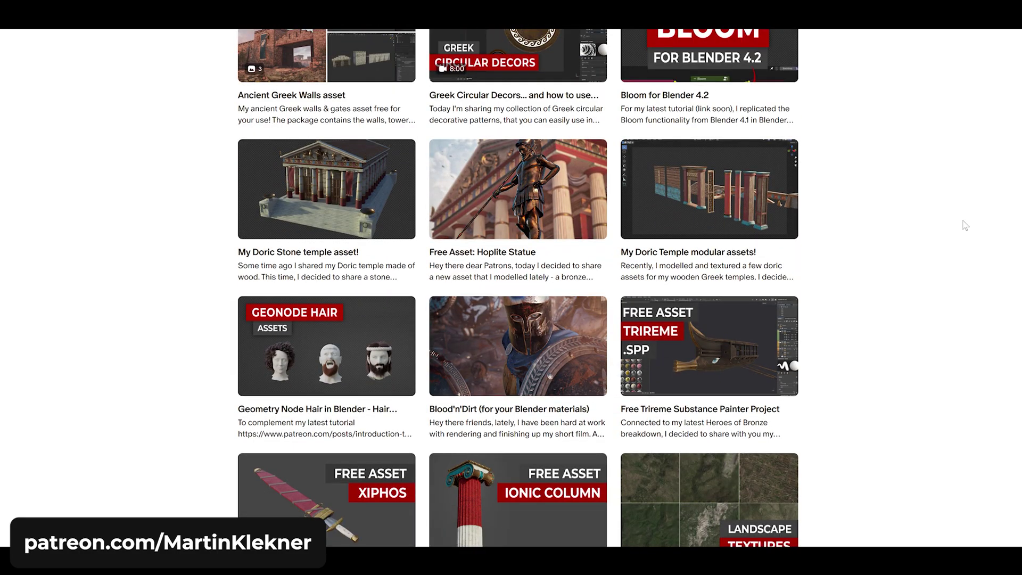
{"action": "scroll", "coordinate": [965, 225], "scroll_direction": "down", "scroll_amount": 3}
{"action": "scroll", "coordinate": [965, 225], "scroll_direction": "down", "scroll_amount": 4}
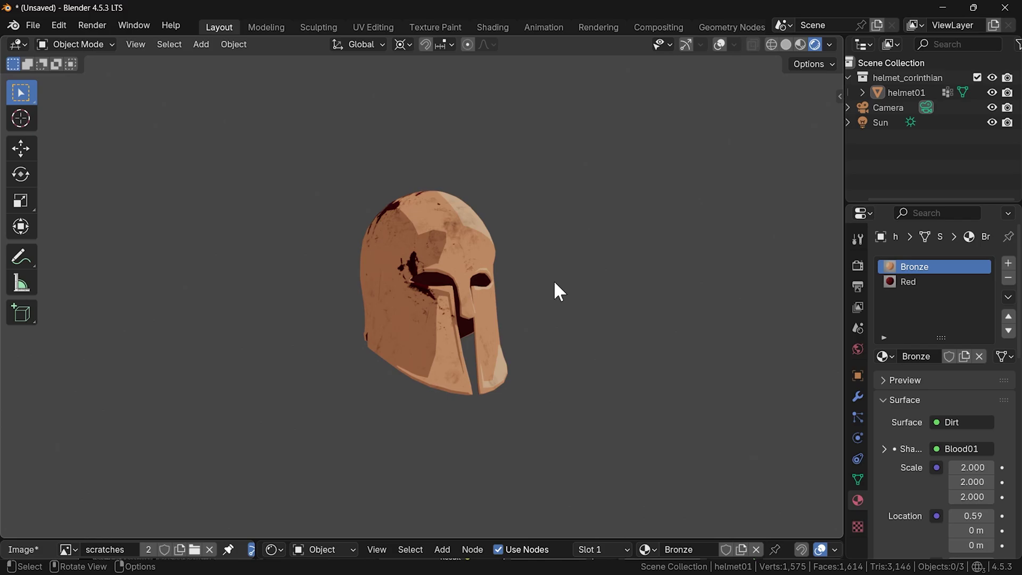
- Add a grease pencil object and ink black Ink Pen outlines along the nose guard, cheek guard and bottom rim
{"action": "key", "text": "shift+a"}
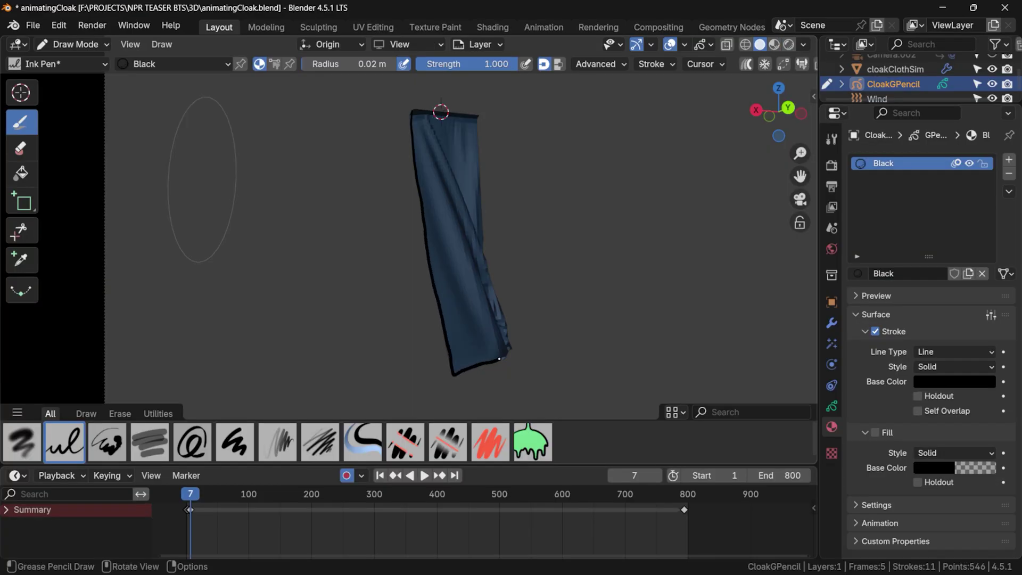
{"action": "left_click_drag", "start_coordinate": [483, 253], "coordinate": [476, 121]}
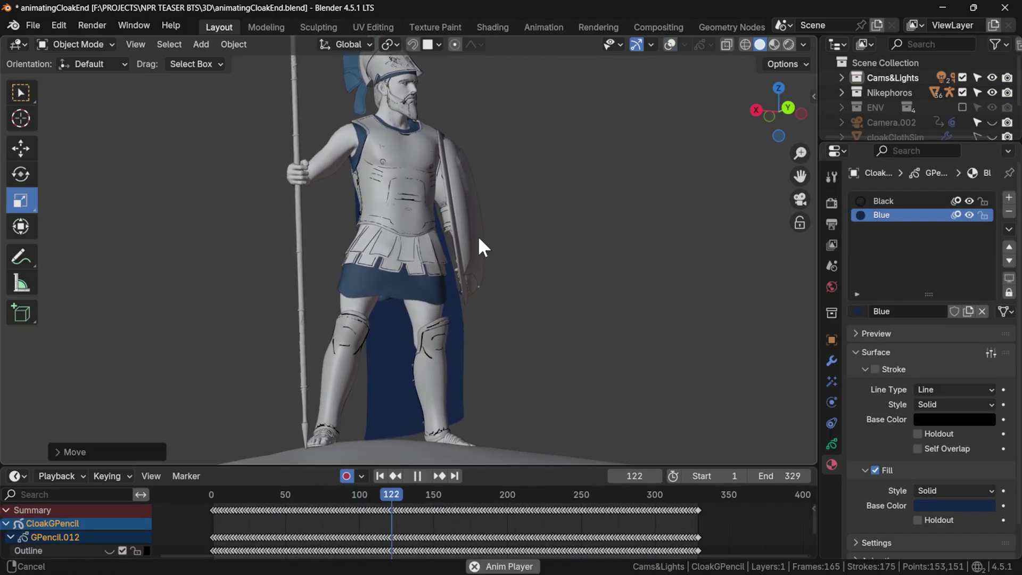
{"action": "mouse_move", "coordinate": [472, 224]}
{"action": "left_mouse_down"}
{"action": "mouse_move", "coordinate": [498, 297]}
{"action": "mouse_move", "coordinate": [515, 302]}
{"action": "mouse_move", "coordinate": [509, 227]}
{"action": "left_mouse_up"}
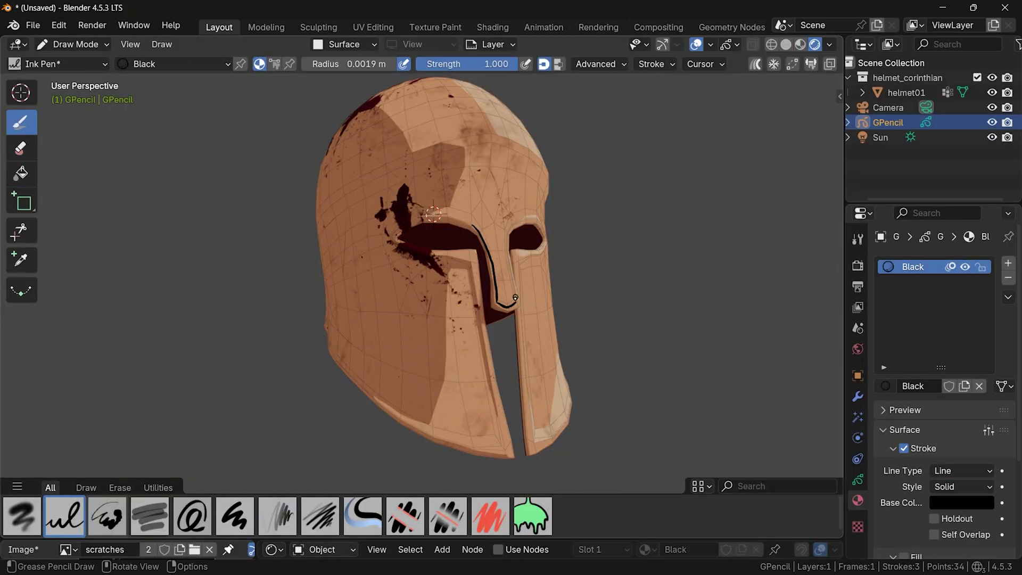
{"action": "left_click_drag", "start_coordinate": [468, 260], "coordinate": [502, 447]}
{"action": "left_click_drag", "start_coordinate": [345, 370], "coordinate": [460, 449]}
{"action": "left_click_drag", "start_coordinate": [460, 448], "coordinate": [503, 450]}
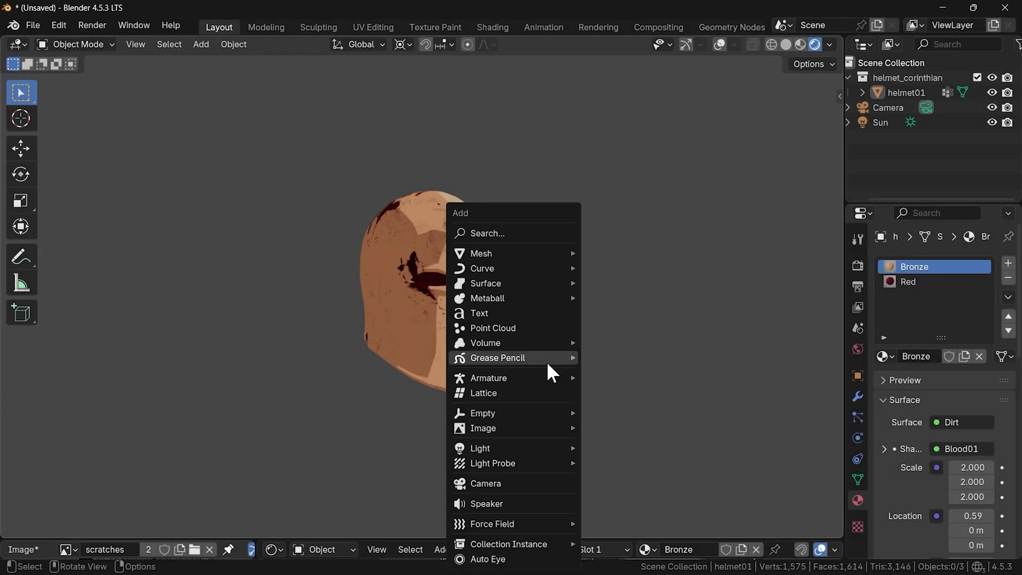
- Add a blank grease pencil object and parent it to helmet01 with Object (Keep Transform)
{"action": "mouse_move", "coordinate": [547, 361]}
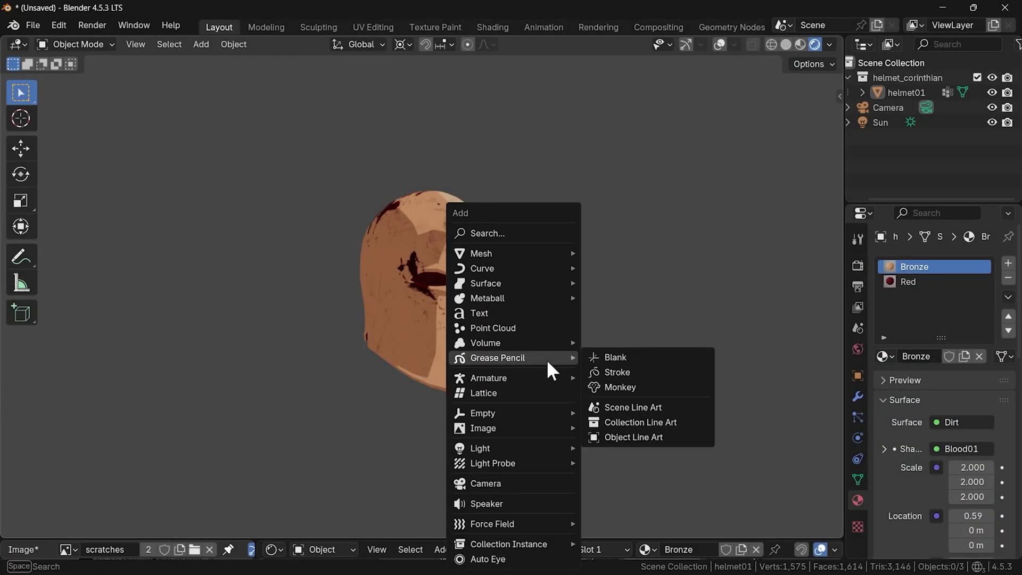
{"action": "left_click", "coordinate": [626, 358]}
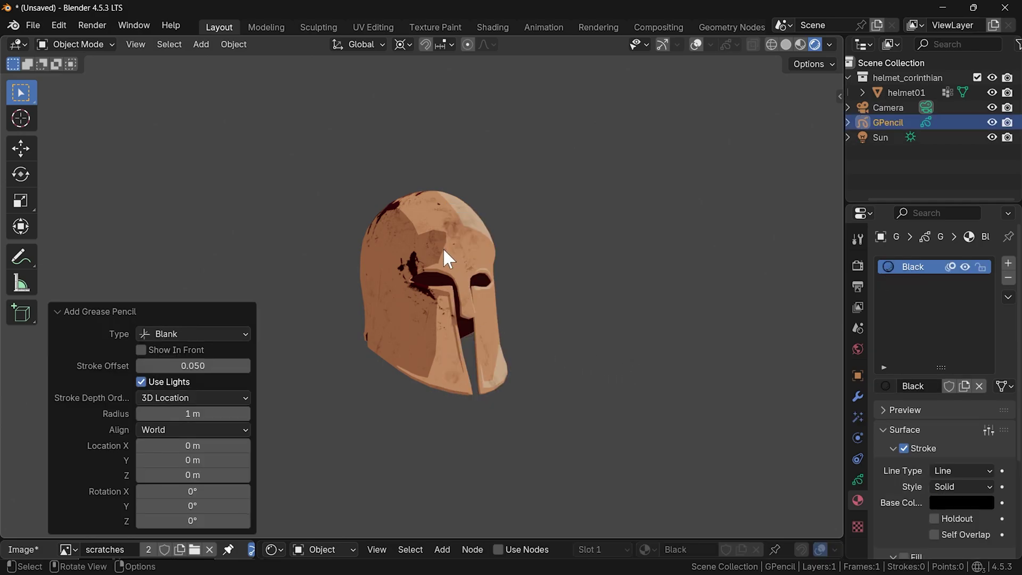
{"action": "left_click", "coordinate": [694, 44]}
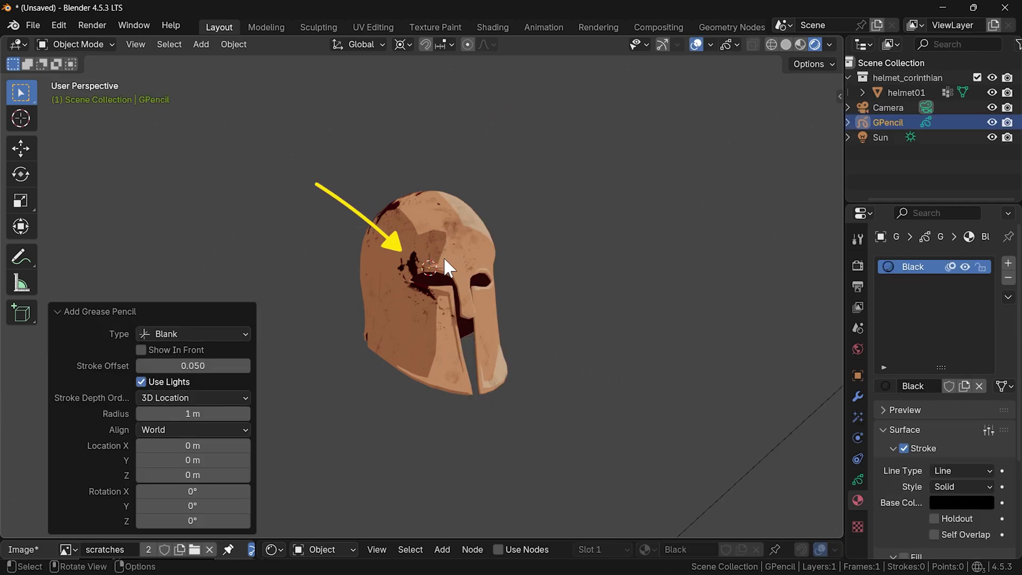
{"action": "middle_click_drag", "start_coordinate": [443, 256], "coordinate": [462, 238]}
{"action": "left_click", "coordinate": [462, 238], "text": "shift"}
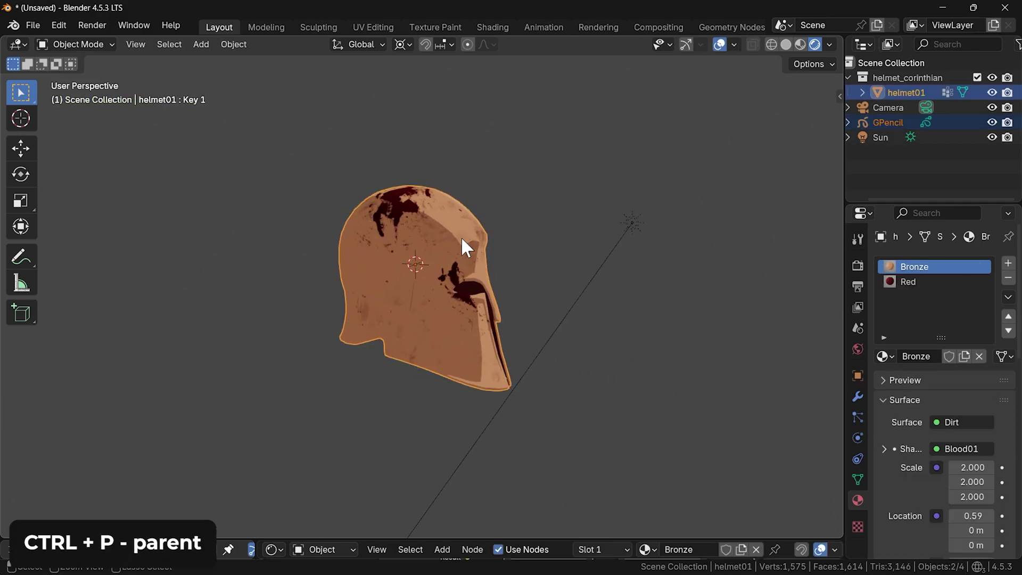
{"action": "key", "text": "ctrl+p"}
{"action": "left_click", "coordinate": [463, 252]}
- Make the GPencil object active again and switch it into Draw Mode
{"action": "left_click", "coordinate": [883, 121]}
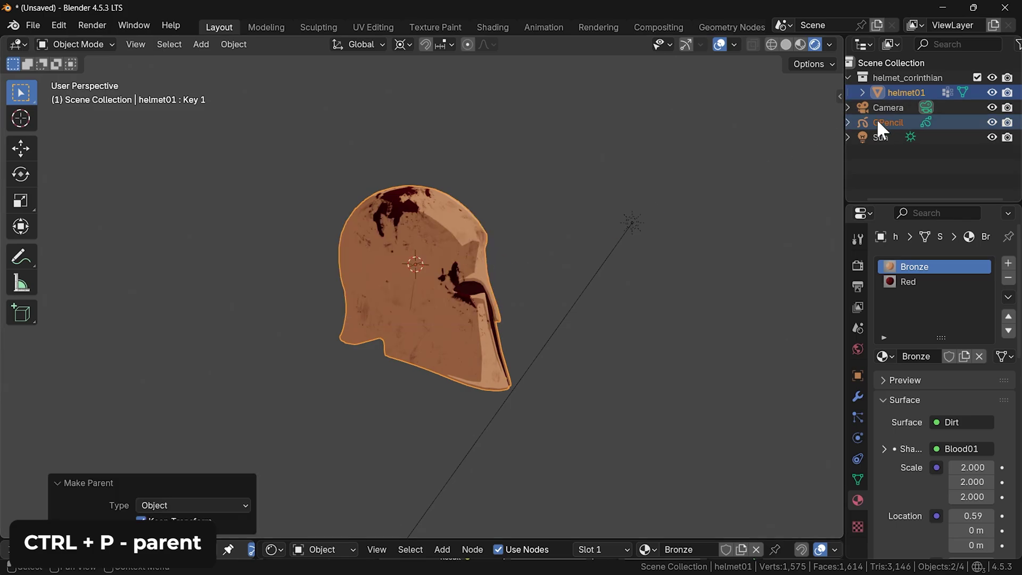
{"action": "middle_click_drag", "start_coordinate": [405, 234], "coordinate": [455, 251]}
{"action": "scroll", "coordinate": [481, 260], "scroll_direction": "up", "scroll_amount": 3}
{"action": "key", "text": "ctrl+Tab"}
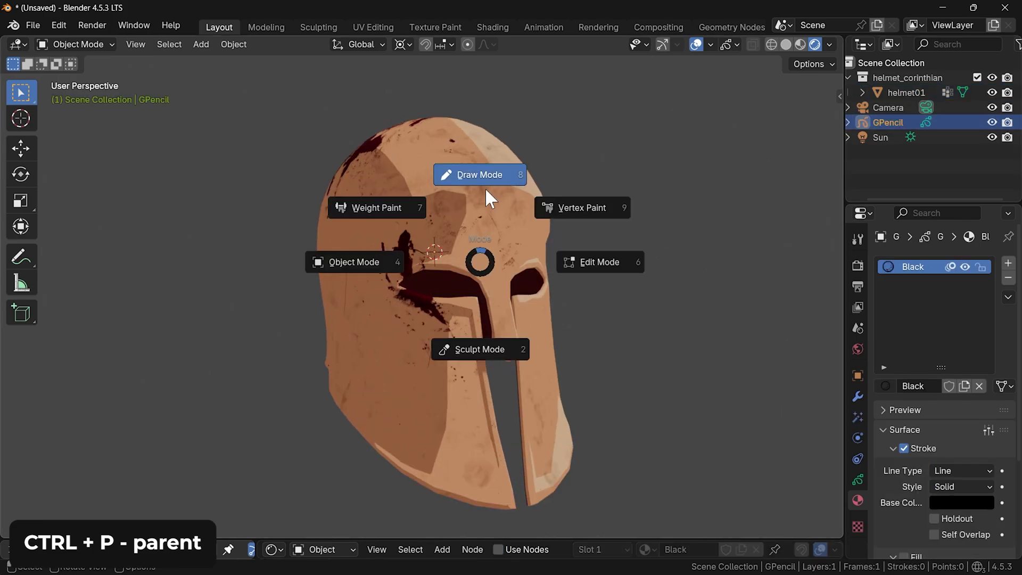
{"action": "left_click", "coordinate": [485, 188]}
- Set stroke placement to Surface and use the Ink Pen brush at radius 0.0019 m, strength 1.0
{"action": "left_click", "coordinate": [354, 44]}
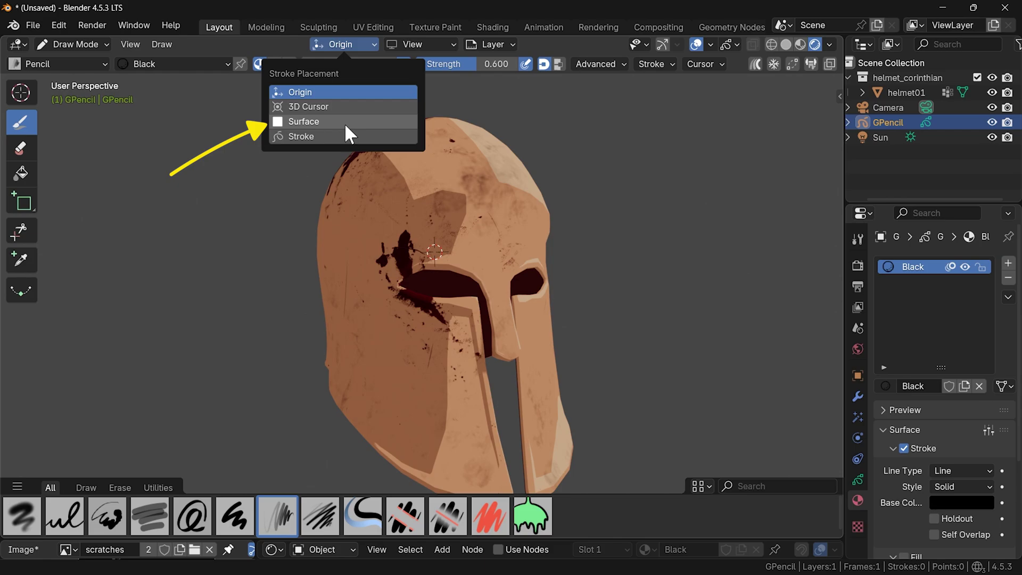
{"action": "left_click", "coordinate": [344, 122]}
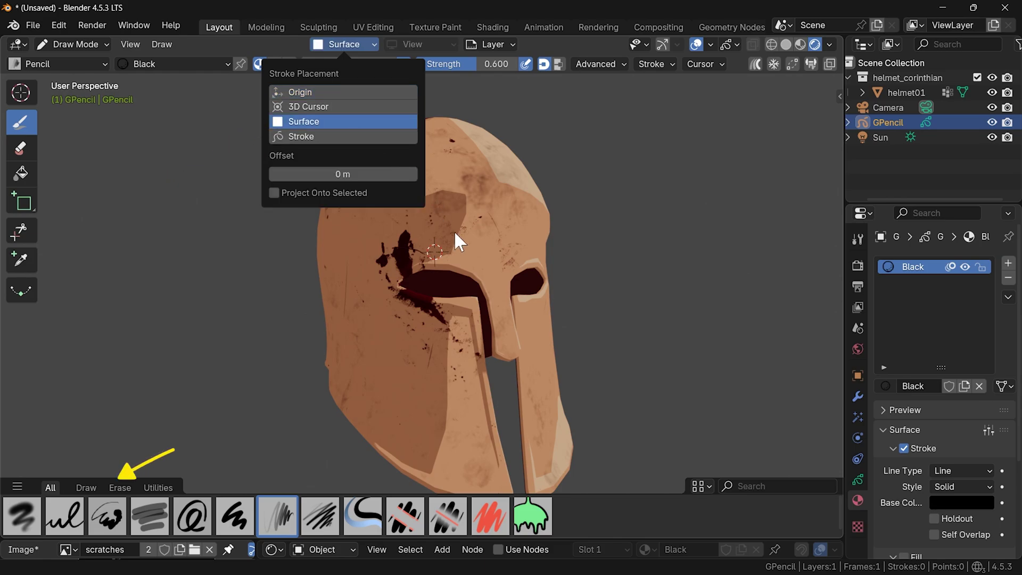
{"action": "left_click", "coordinate": [78, 528]}
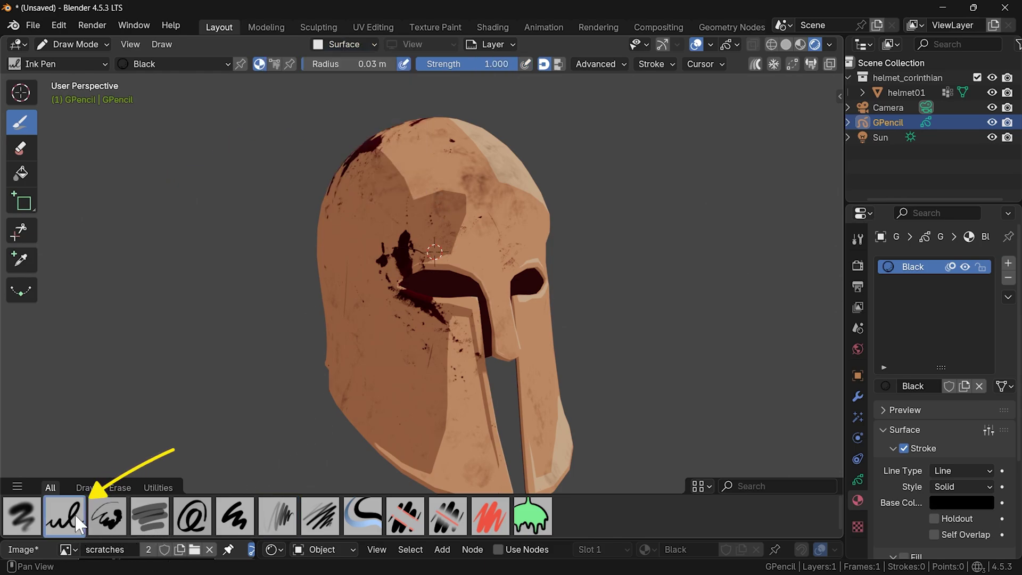
{"action": "middle_click_drag", "start_coordinate": [504, 317], "coordinate": [475, 263], "text": "shift"}
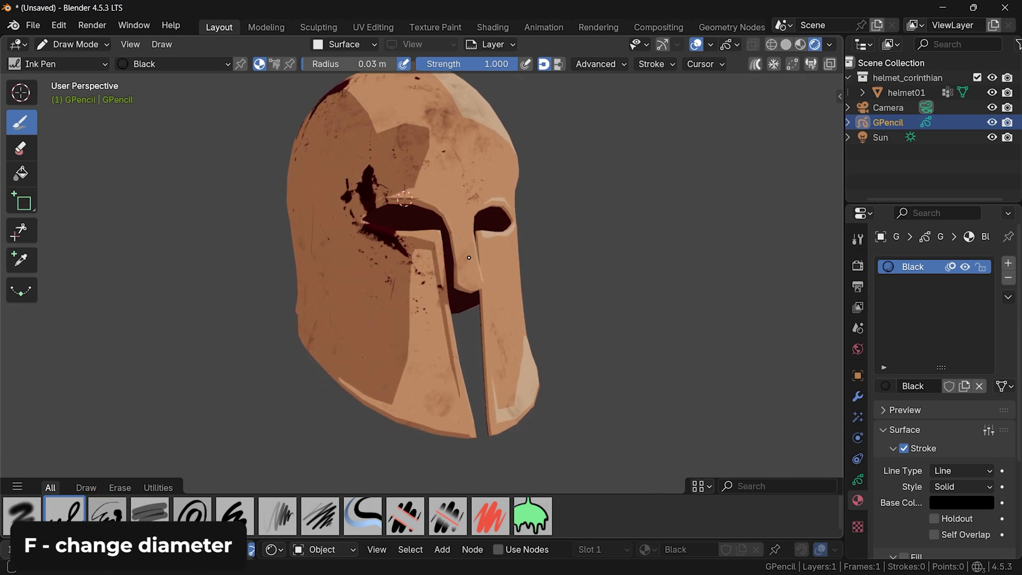
{"action": "key", "text": "f"}
{"action": "left_click", "coordinate": [421, 281]}
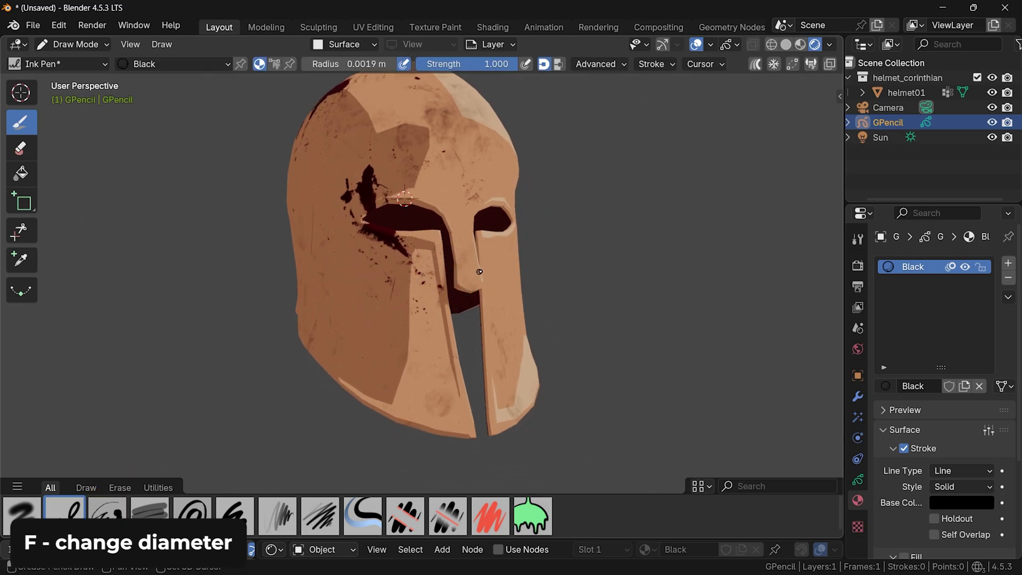
{"action": "key", "text": "shift+f"}
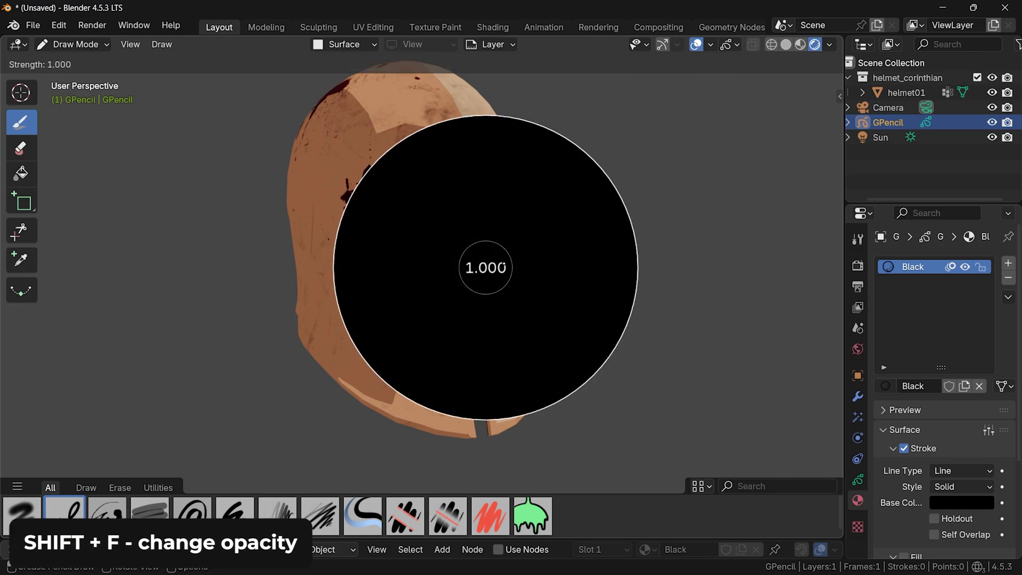
{"action": "key", "text": "Return"}
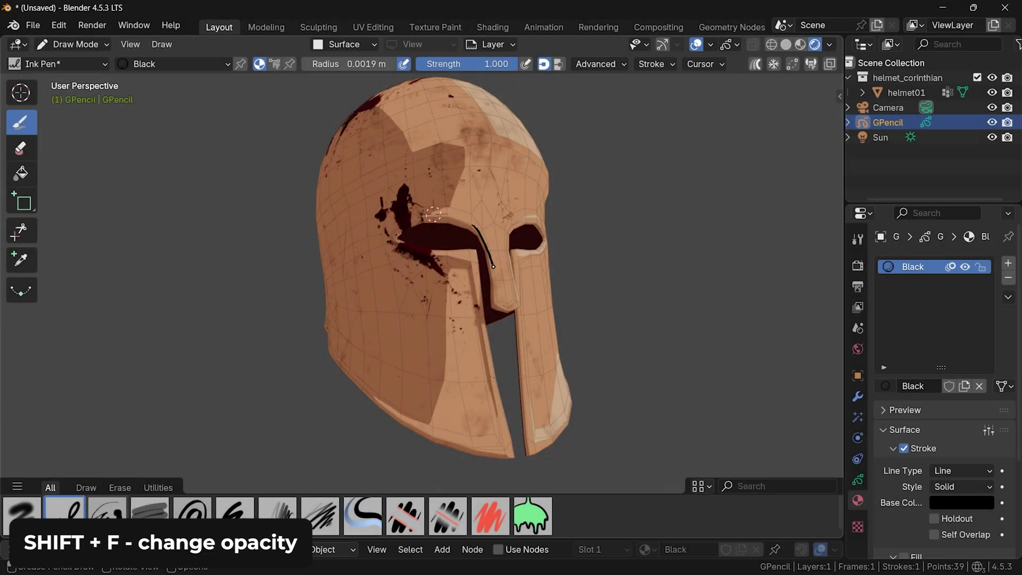
- Ink black lines along the nose guard, down to its lower corner, and along the bottom edge
{"action": "mouse_move", "coordinate": [473, 226]}
{"action": "left_mouse_down"}
{"action": "mouse_move", "coordinate": [498, 305]}
{"action": "mouse_move", "coordinate": [507, 244]}
{"action": "left_mouse_up"}
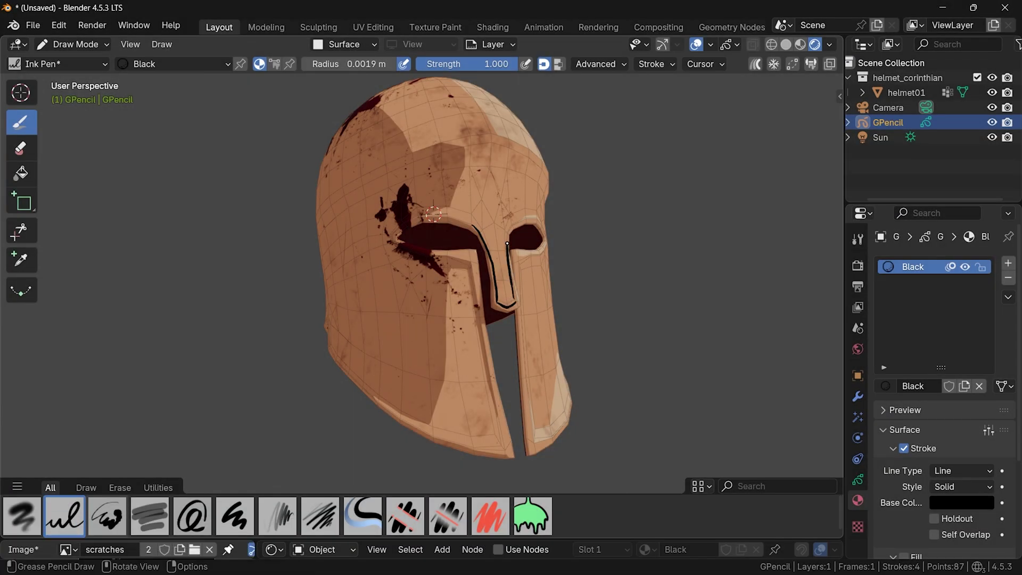
{"action": "left_click_drag", "start_coordinate": [477, 305], "coordinate": [502, 446]}
{"action": "mouse_move", "coordinate": [345, 368]}
{"action": "left_mouse_down"}
{"action": "mouse_move", "coordinate": [416, 428]}
{"action": "mouse_move", "coordinate": [476, 449]}
{"action": "mouse_move", "coordinate": [498, 444]}
{"action": "left_mouse_up"}
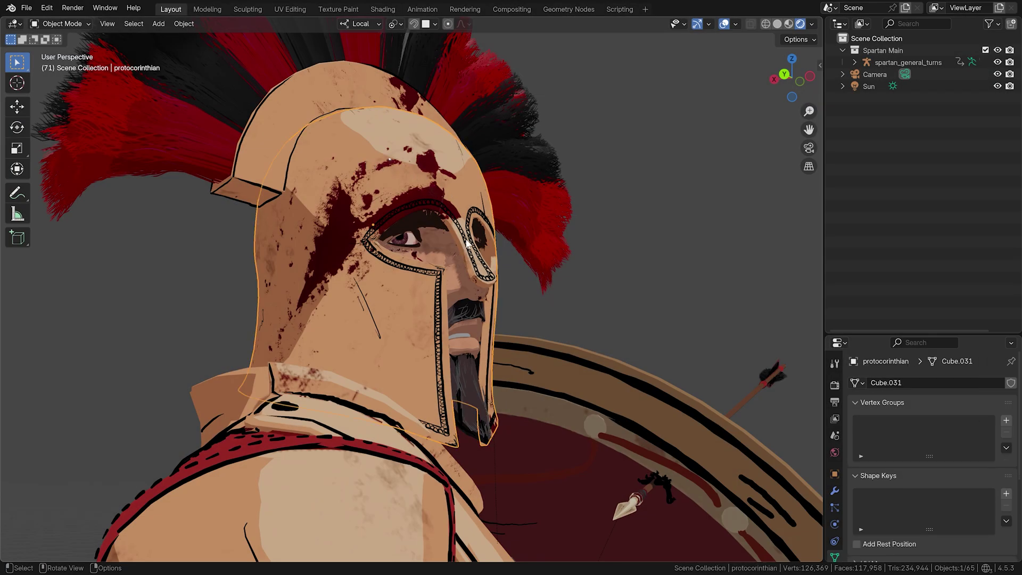
- Select the GPencil.053 outlines and the protocorinthian helmet, then orbit closer to inspect its face
{"action": "left_click", "coordinate": [466, 243]}
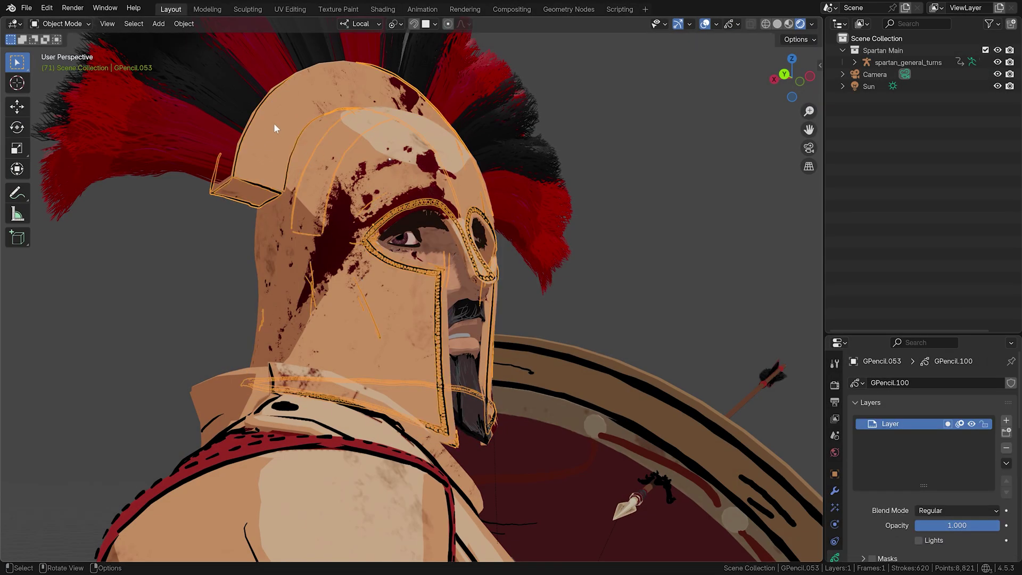
{"action": "left_click", "coordinate": [381, 292]}
{"action": "middle_click_drag", "start_coordinate": [382, 292], "coordinate": [618, 323]}
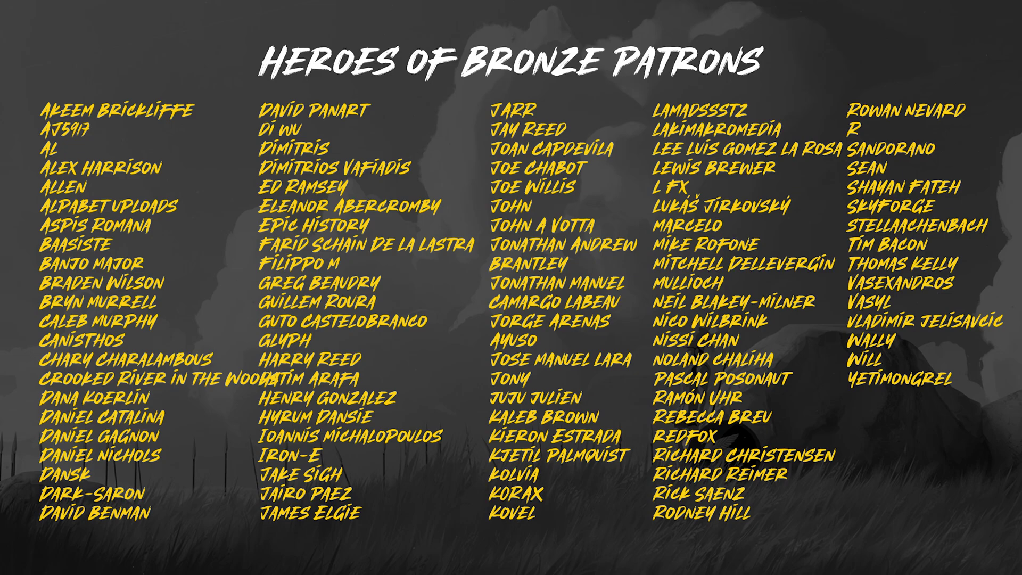